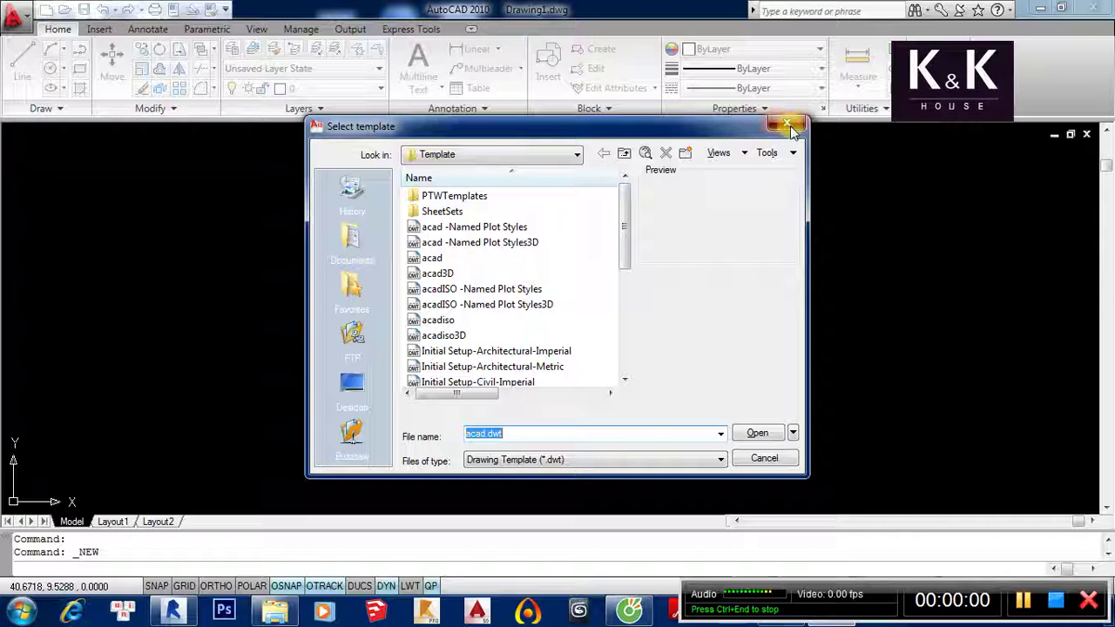
# Create a new blank drawing, Drawing2, from the acad.dwt template
pyautogui.click(789, 127)
pyautogui.click(19, 19)
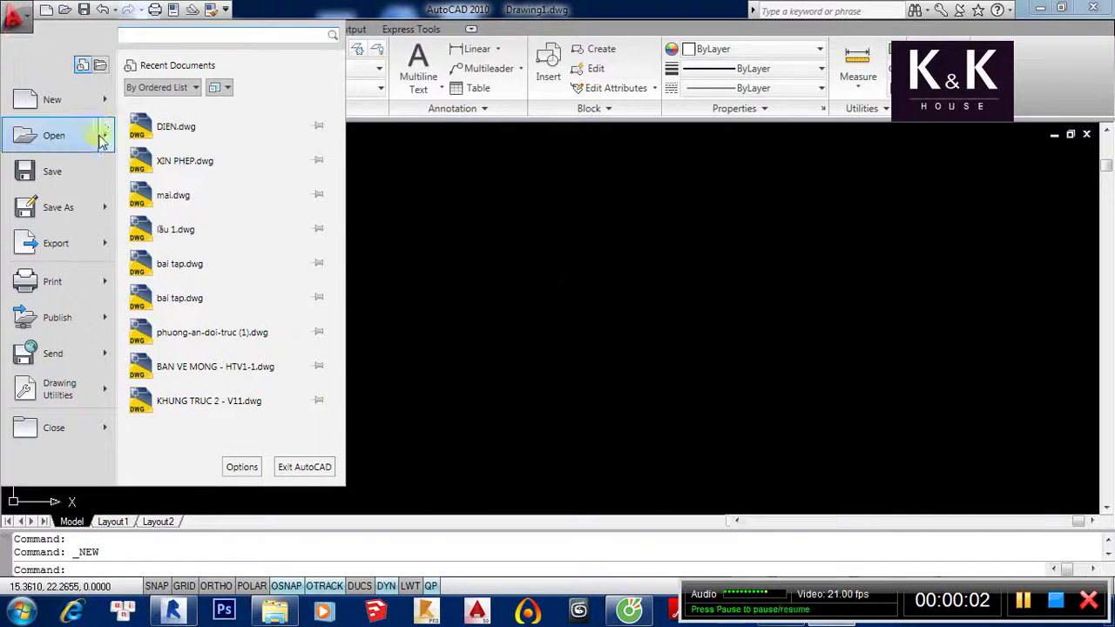
pyautogui.moveTo(52, 99)
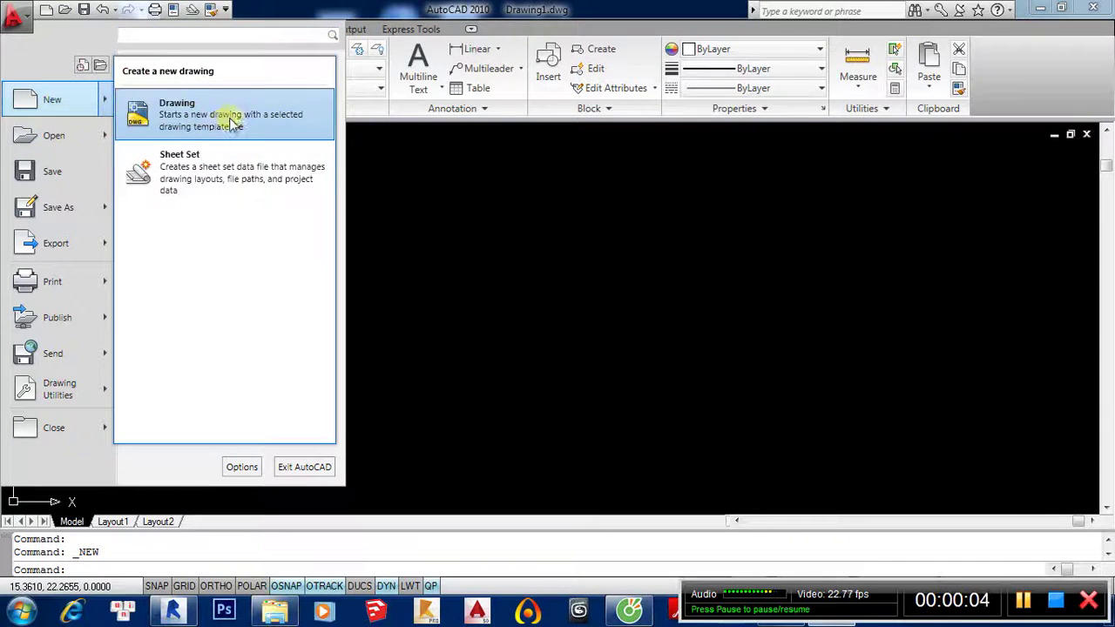
pyautogui.click(233, 123)
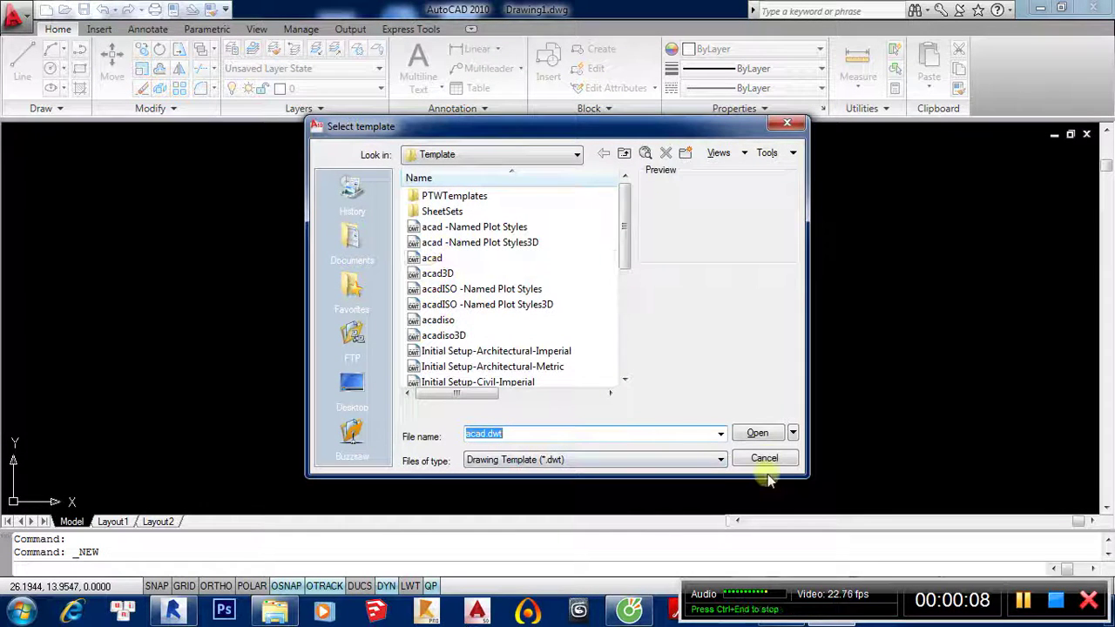
pyautogui.click(756, 434)
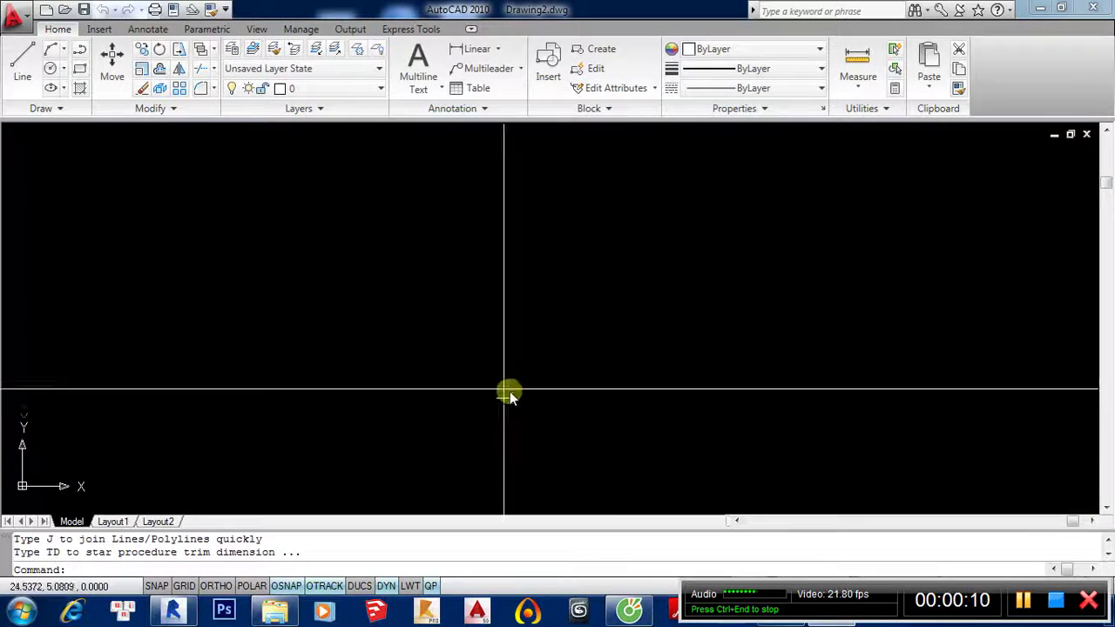
pyautogui.scroll(-2, 440, 370)
pyautogui.scroll(2, 441, 371)
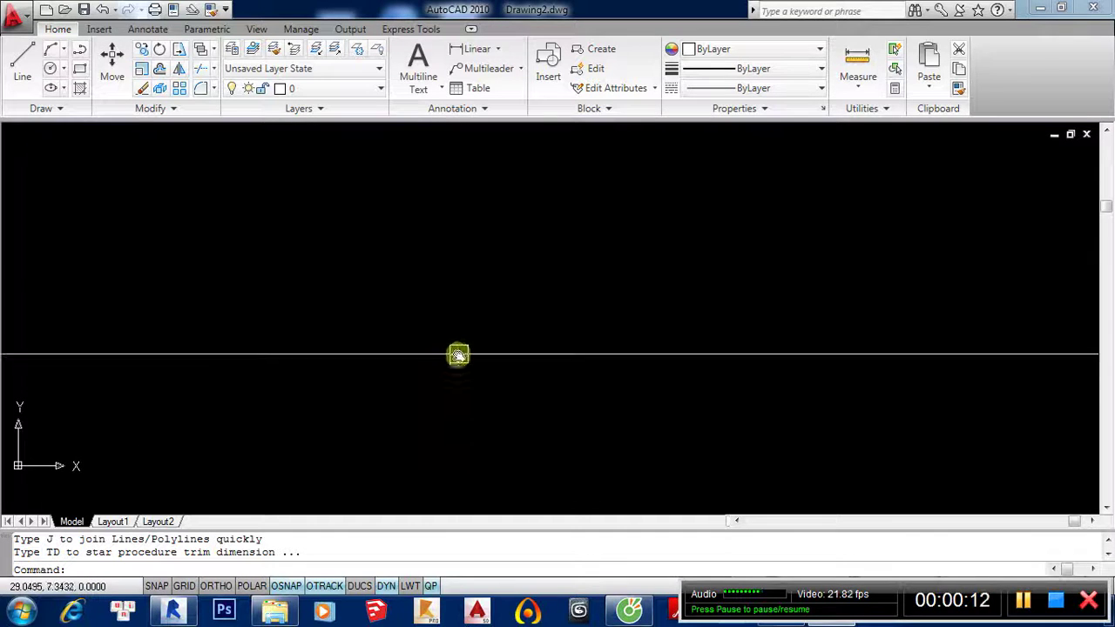
pyautogui.moveTo(453, 347)
pyautogui.mouseDown(button='middle')
pyautogui.moveTo(112, 142)
pyautogui.moveTo(142, 380)
pyautogui.mouseUp(button='middle')
pyautogui.write('ucsicon')
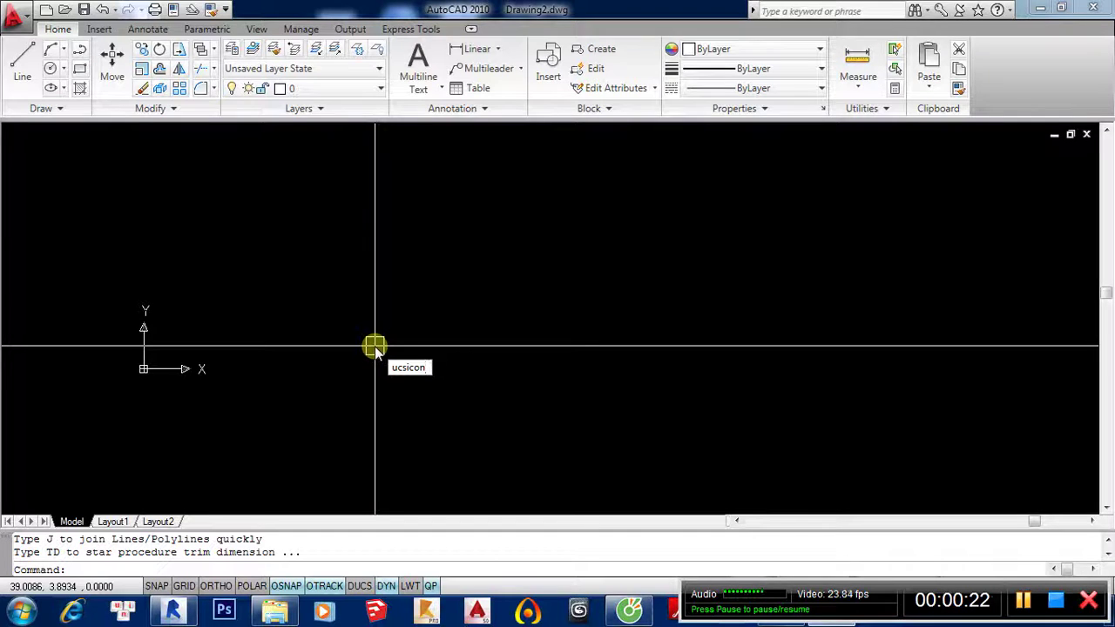
# Set UCSICON to Noorigin so the axes icon stays fixed in the lower-left corner
pyautogui.press('Return')
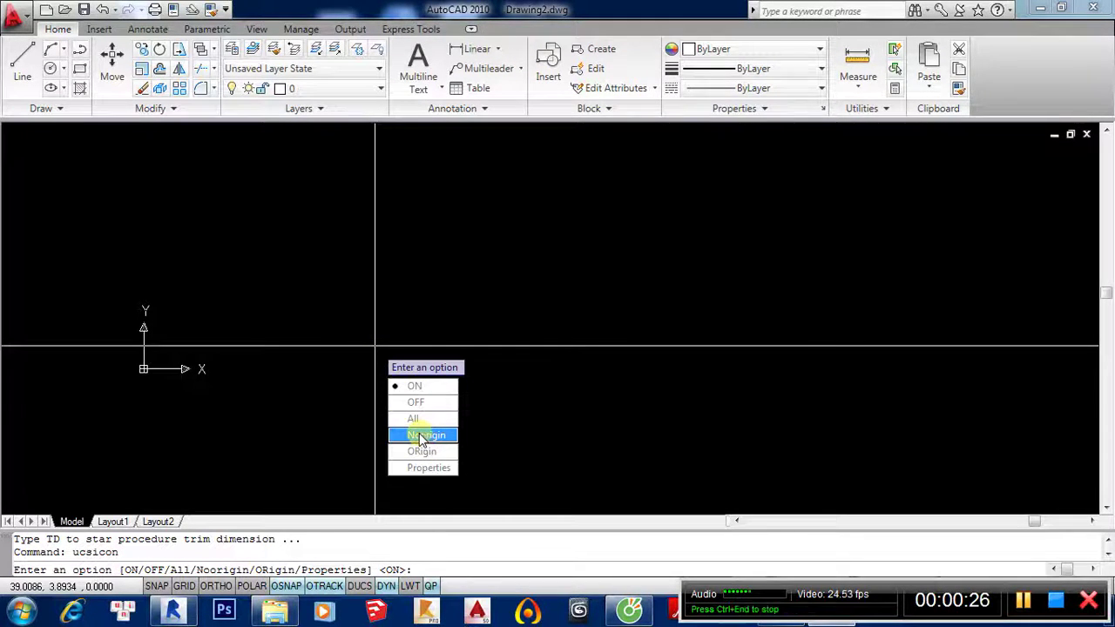
pyautogui.click(421, 436)
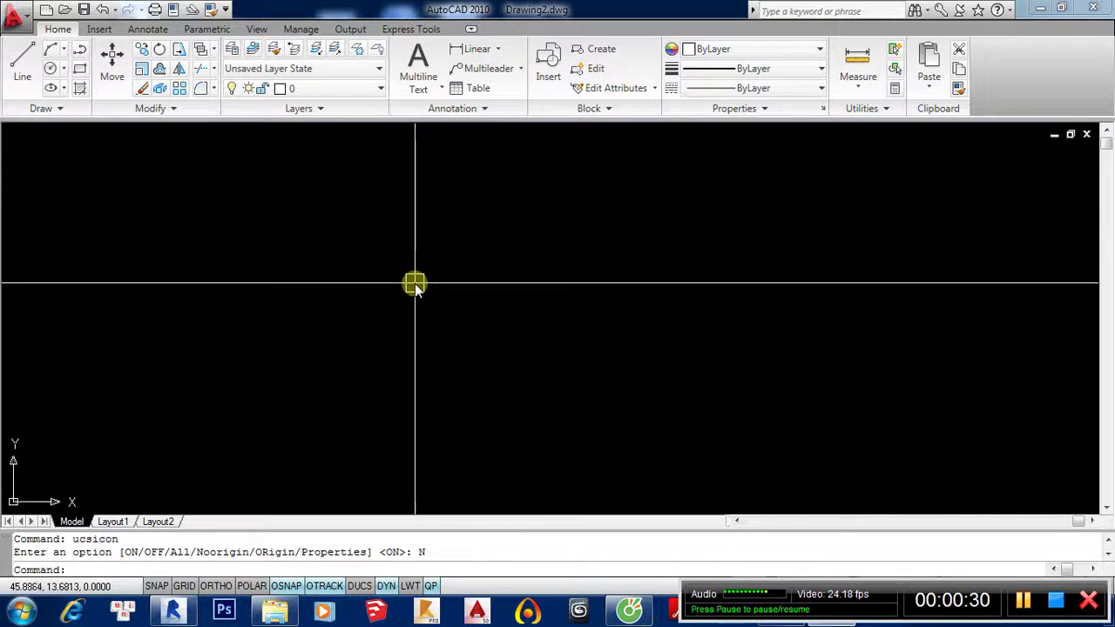
pyautogui.scroll(-2, 413, 269)
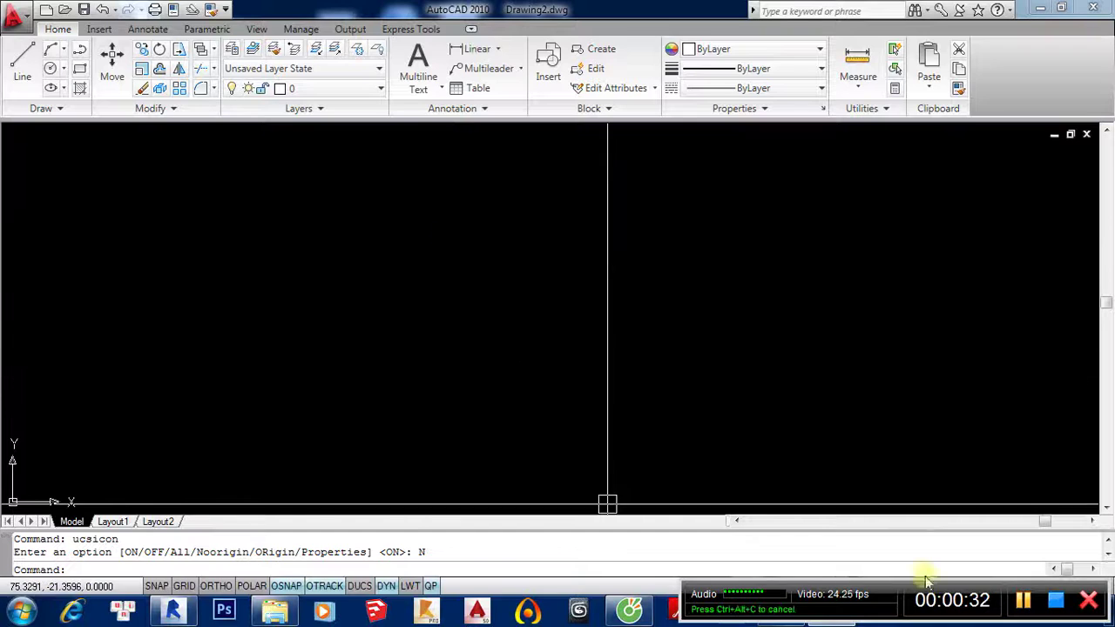
pyautogui.scroll(-1, 428, 304)
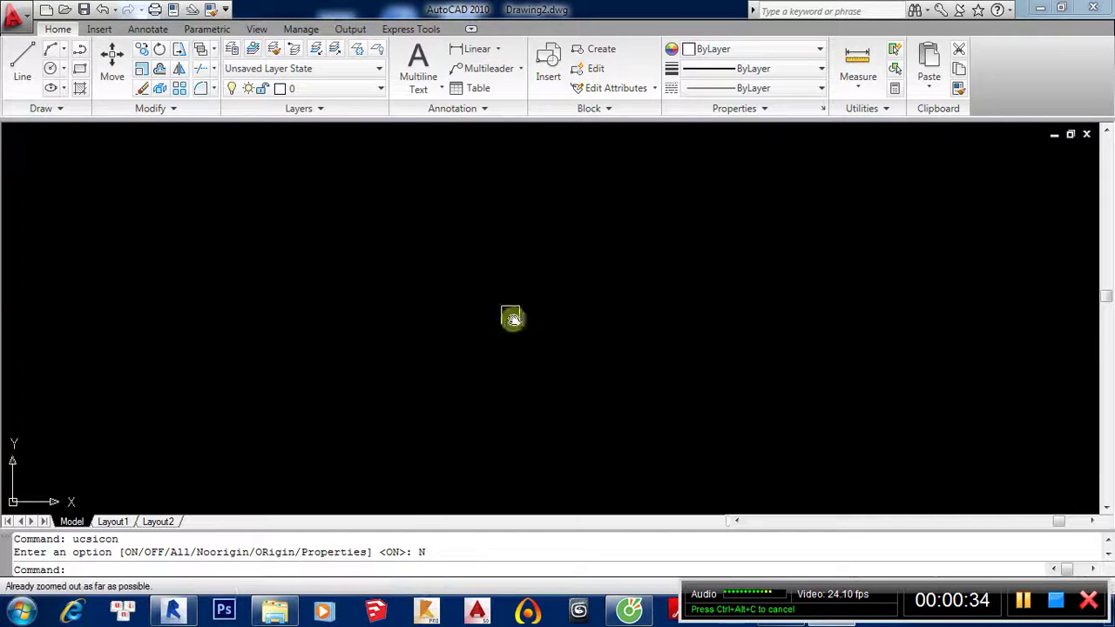
pyautogui.moveTo(490, 311); pyautogui.dragTo(491, 310, button='middle')
pyautogui.write('un')
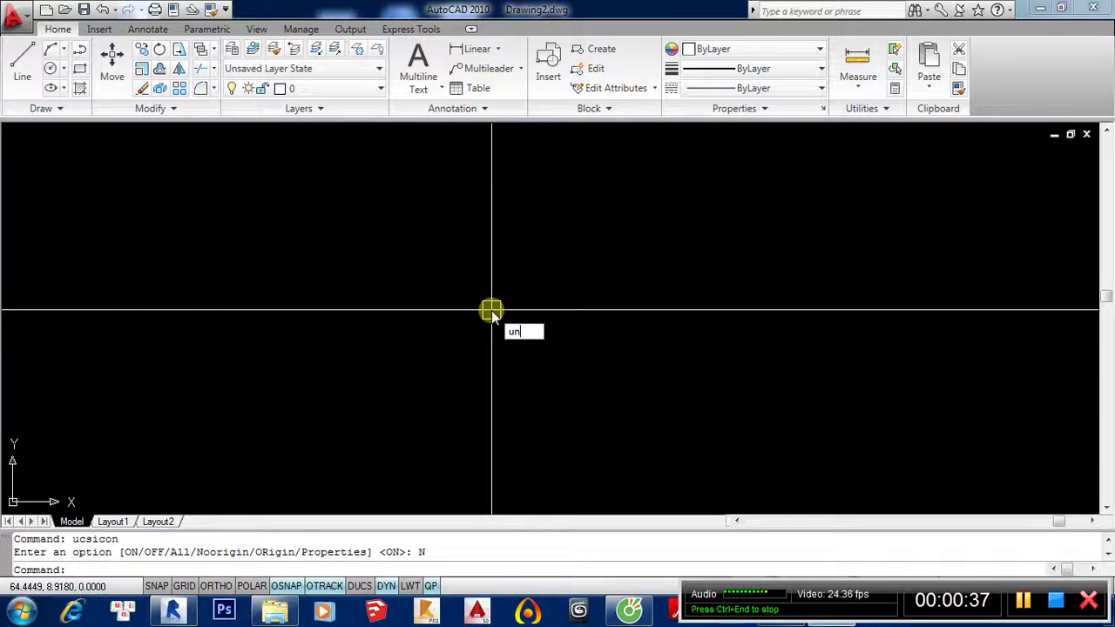
# Set Drawing Units length precision to 0 and insertion scale to Millimeters
pyautogui.press('Return')
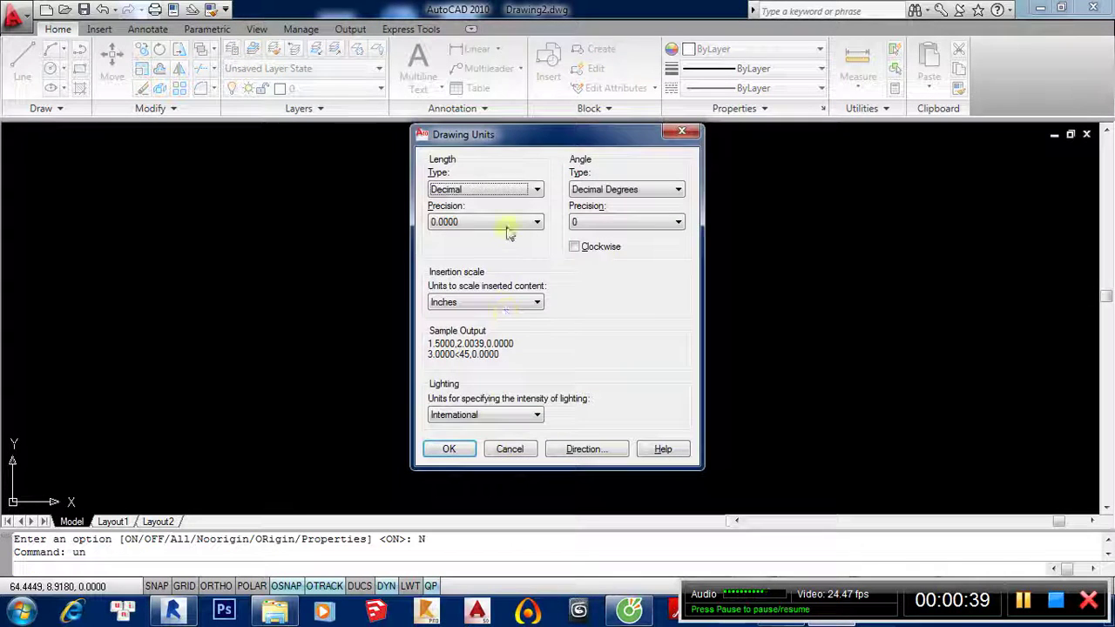
pyautogui.click(507, 223)
pyautogui.click(446, 237)
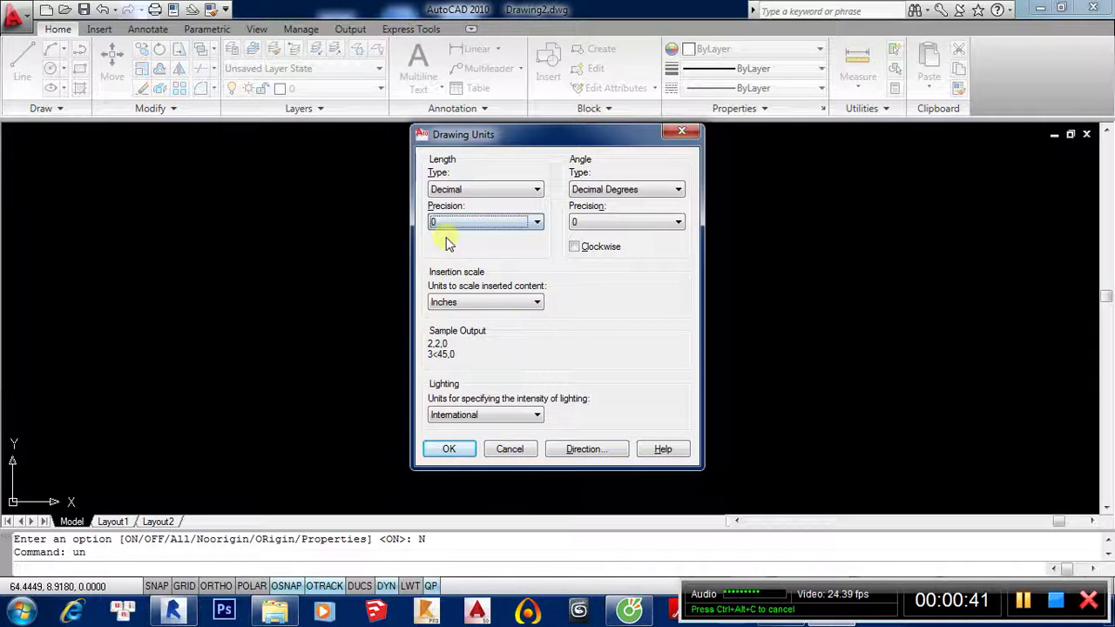
pyautogui.click(518, 307)
pyautogui.click(458, 358)
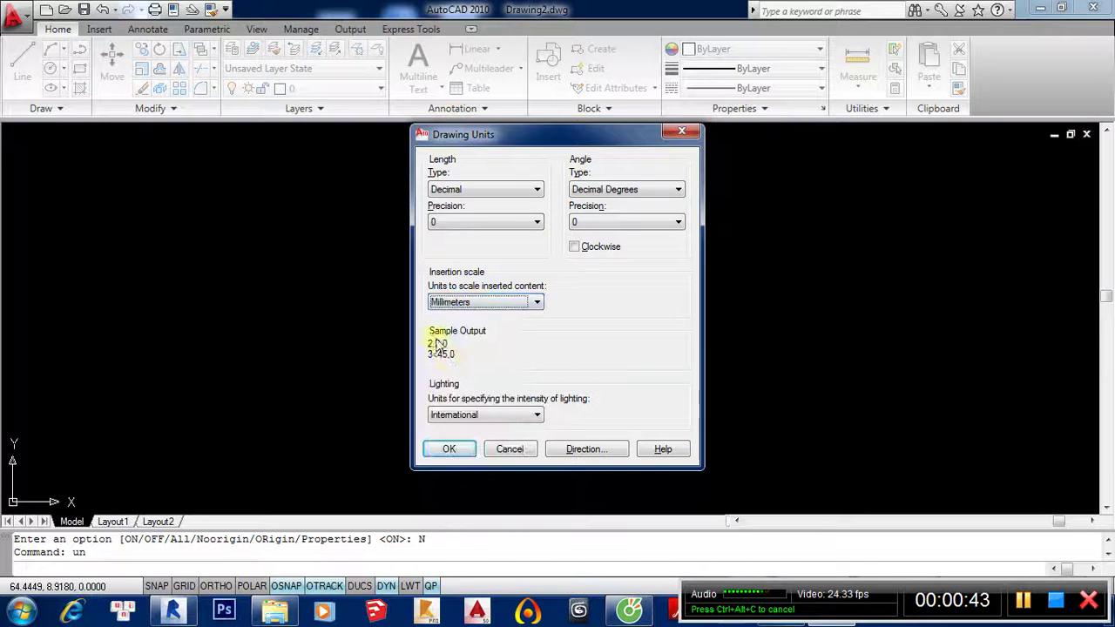
pyautogui.click(448, 449)
pyautogui.scroll(-3, 543, 286)
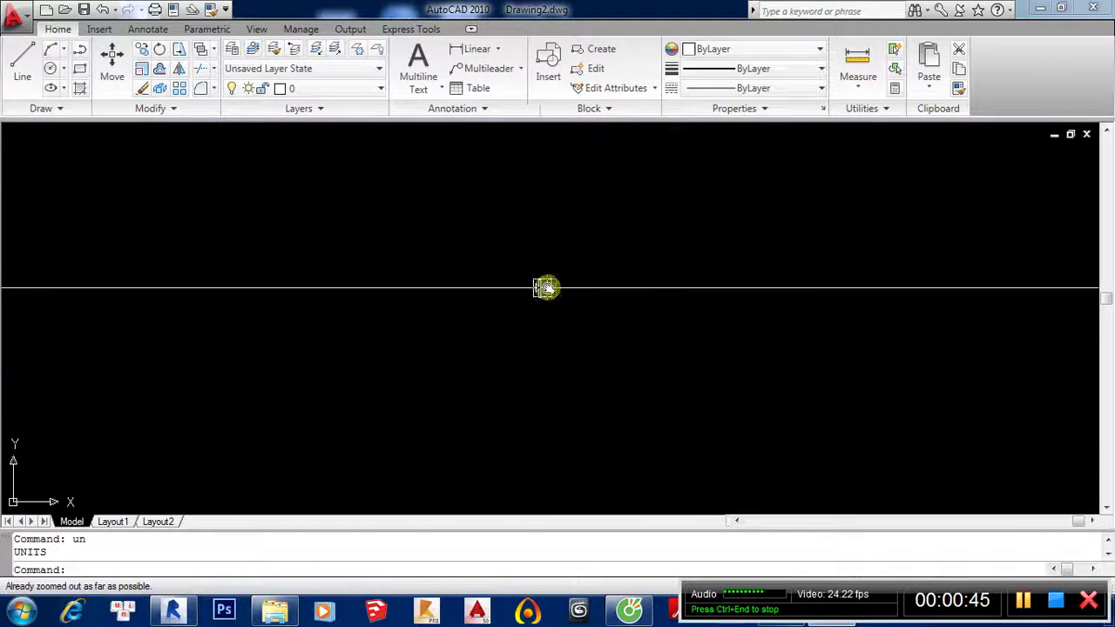
pyautogui.moveTo(534, 291); pyautogui.dragTo(475, 306, button='middle')
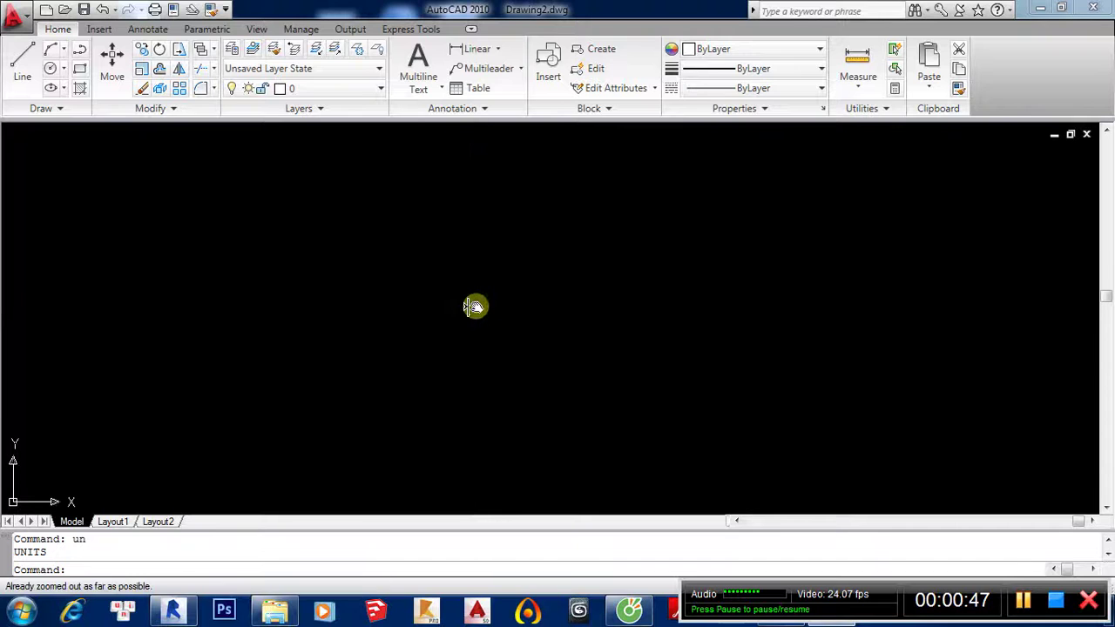
# Reopen Drawing Units and confirm length precision stays at 0
pyautogui.write('u')
pyautogui.press('Return')
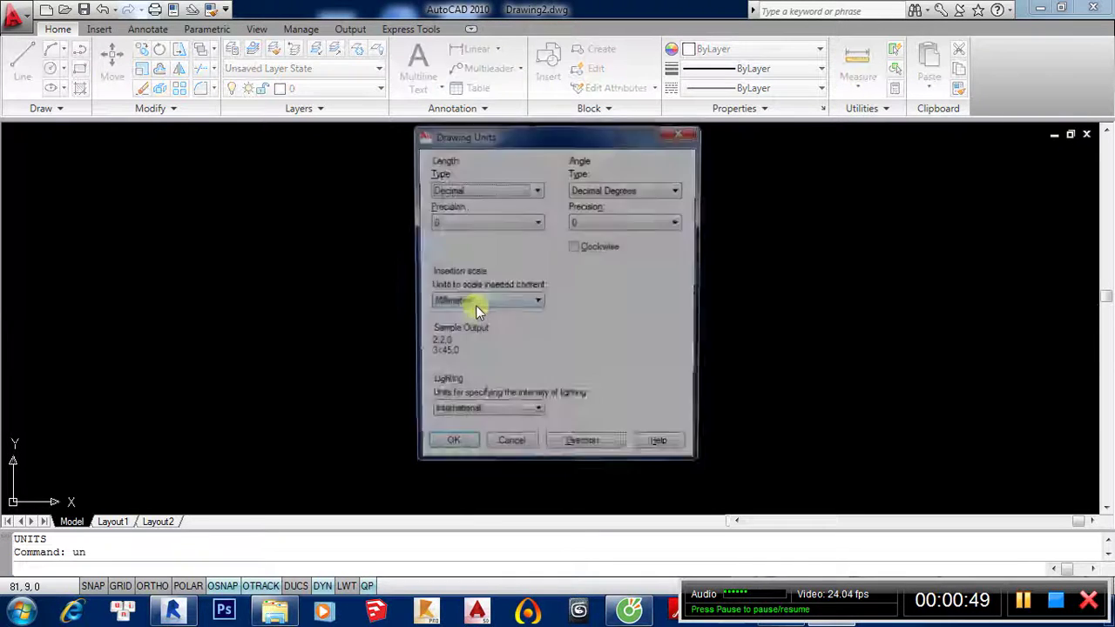
pyautogui.click(484, 228)
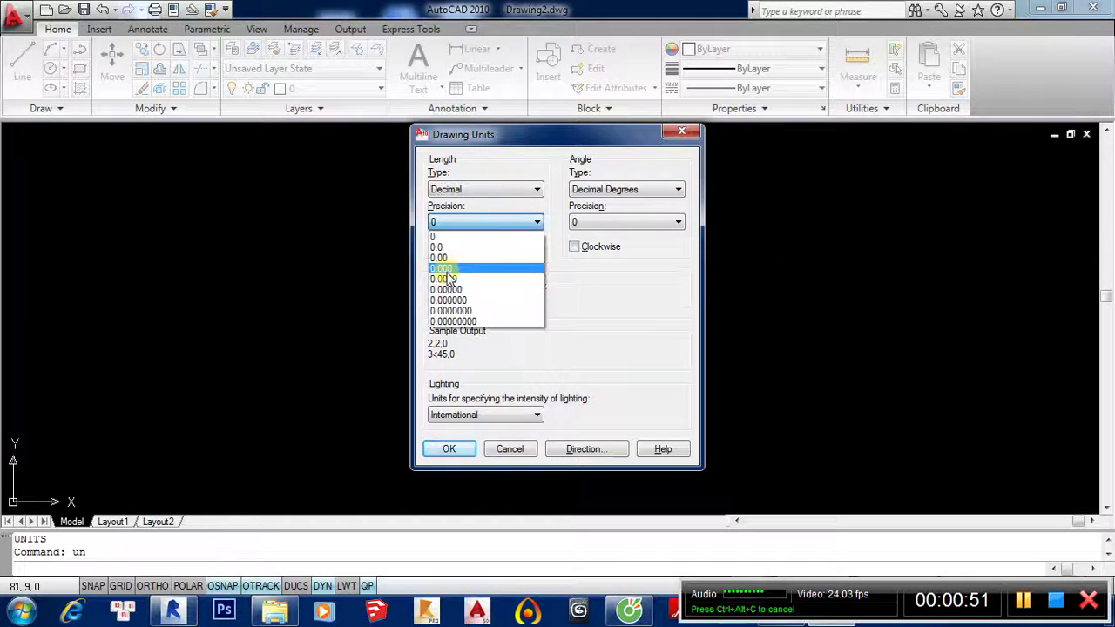
pyautogui.click(444, 248)
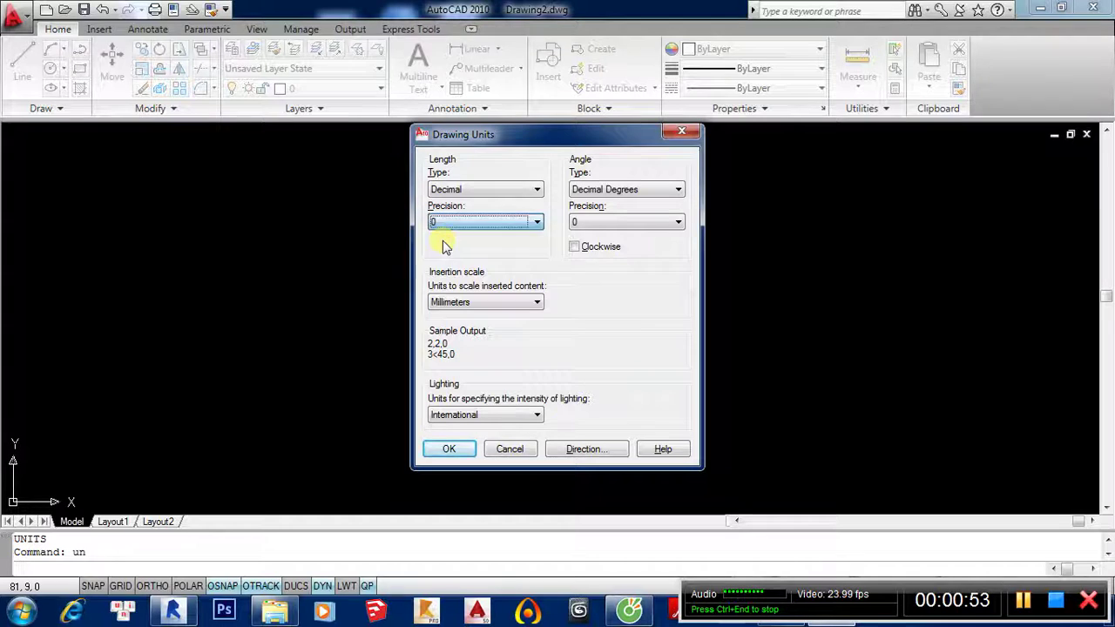
pyautogui.click(516, 222)
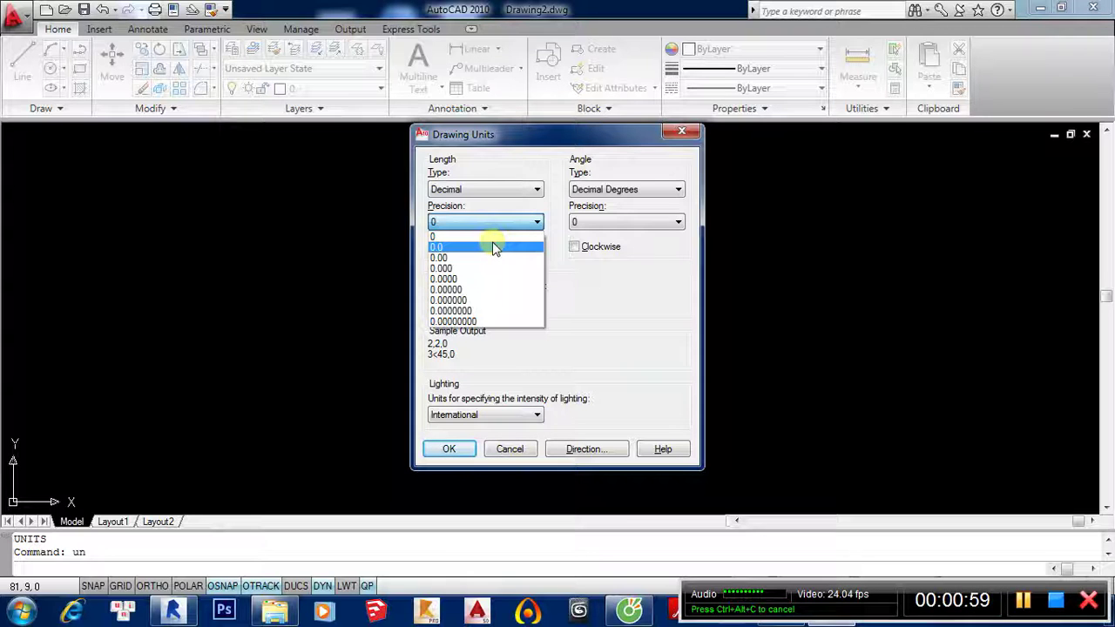
pyautogui.click(444, 236)
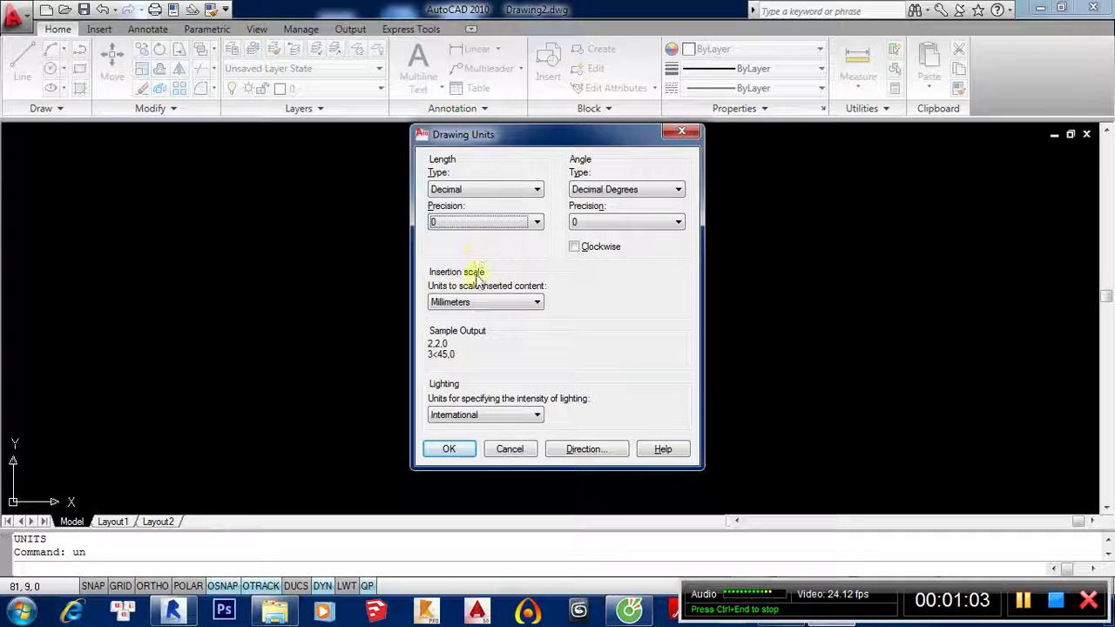
pyautogui.click(449, 449)
pyautogui.scroll(-2, 529, 338)
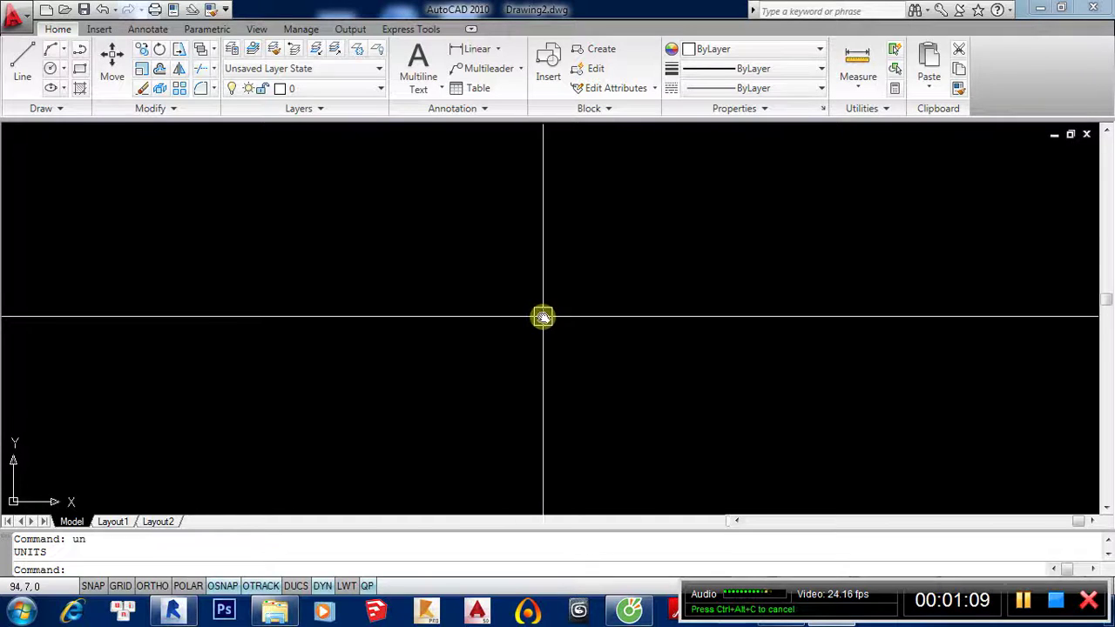
pyautogui.scroll(-2, 526, 315)
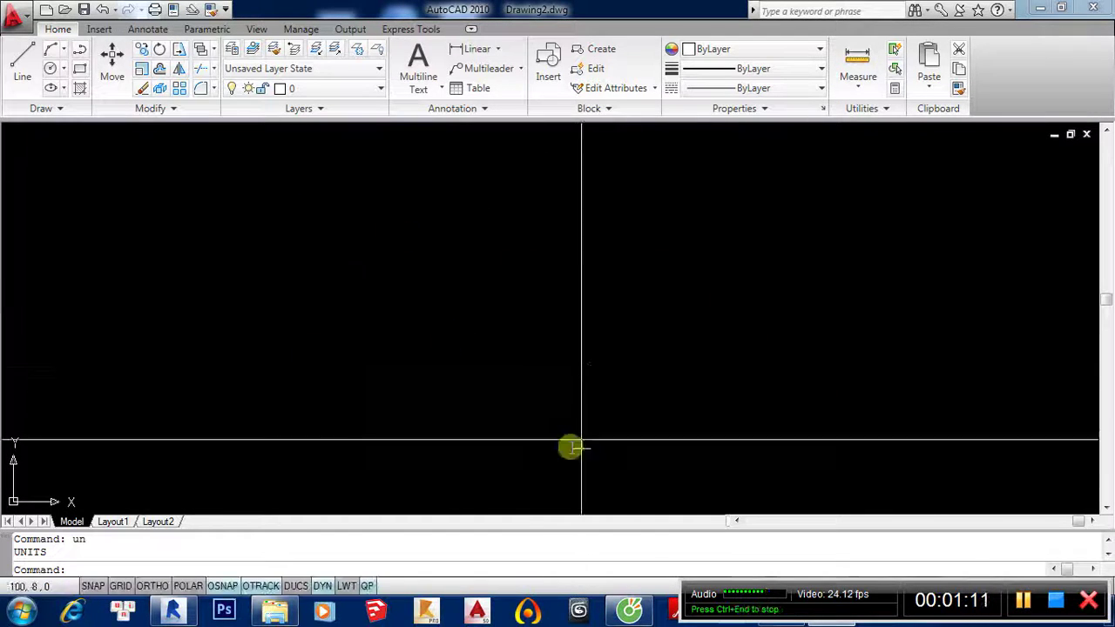
pyautogui.moveTo(445, 342)
pyautogui.mouseDown(button='middle')
pyautogui.moveTo(424, 325)
pyautogui.moveTo(436, 228)
pyautogui.mouseUp(button='middle')
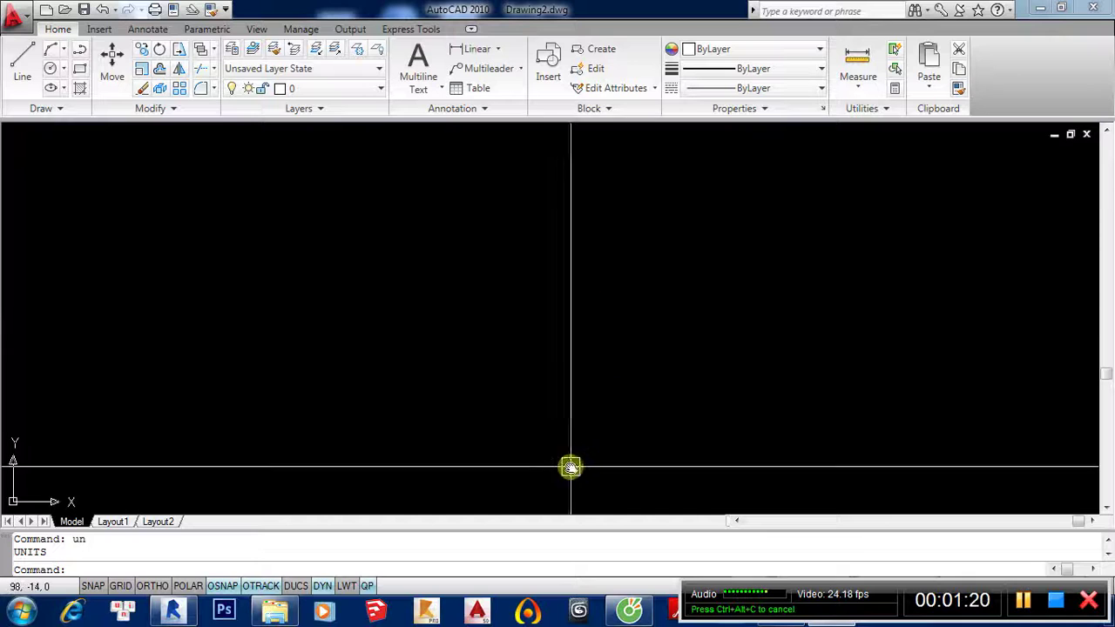
pyautogui.moveTo(436, 228); pyautogui.dragTo(485, 371, button='middle')
pyautogui.click(1042, 8)
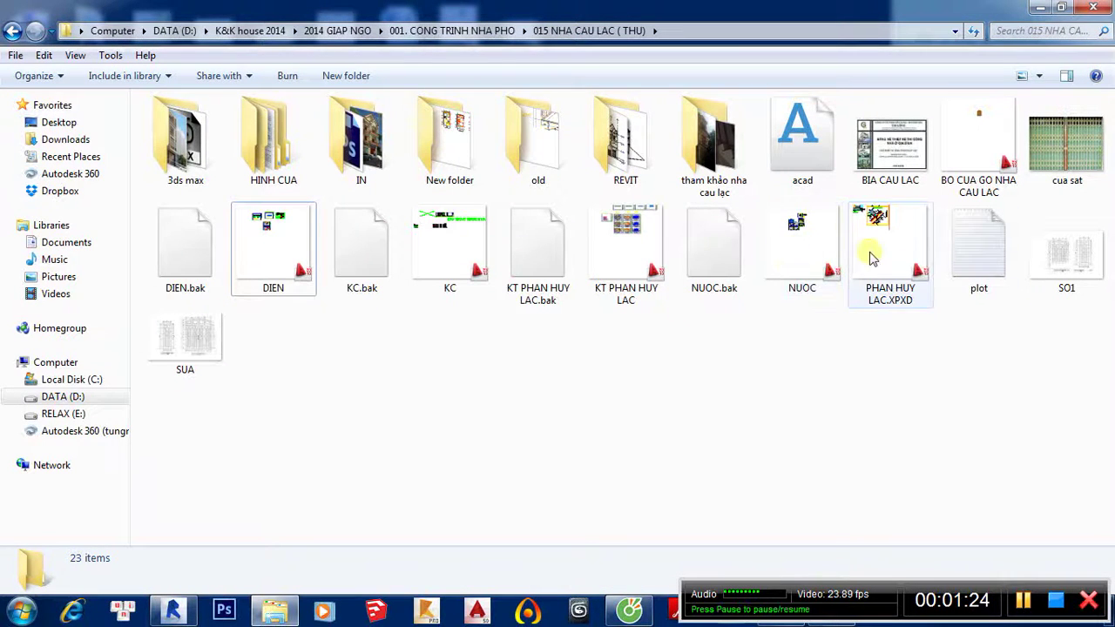
pyautogui.doubleClick(871, 256)
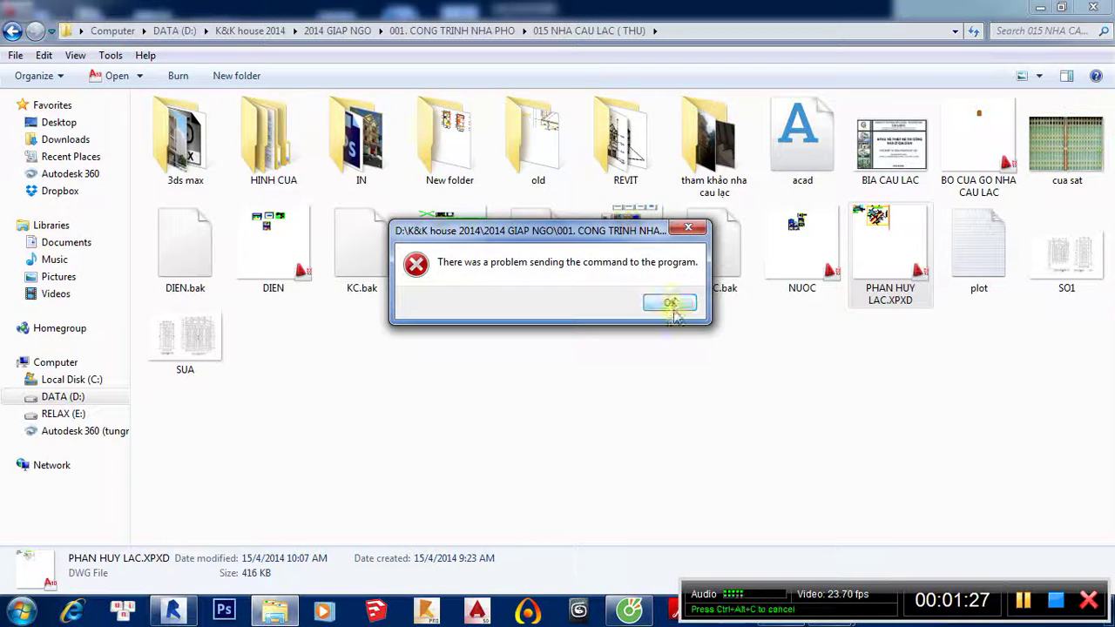
pyautogui.click(671, 305)
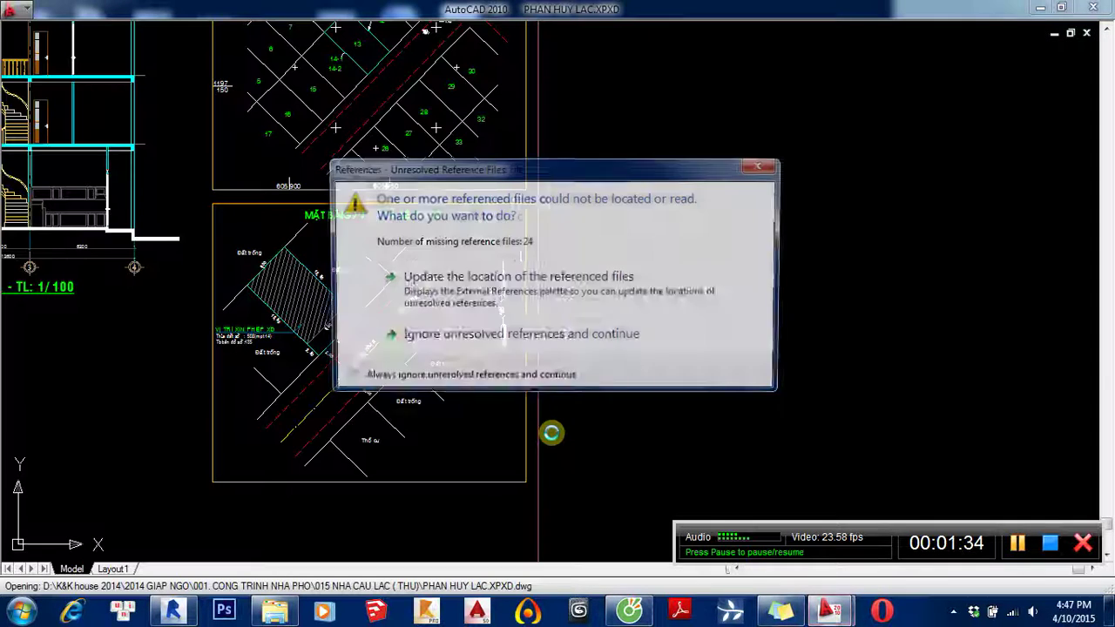
# Ignore the unresolved references and zoom to see the loaded plan sheets
pyautogui.click(761, 169)
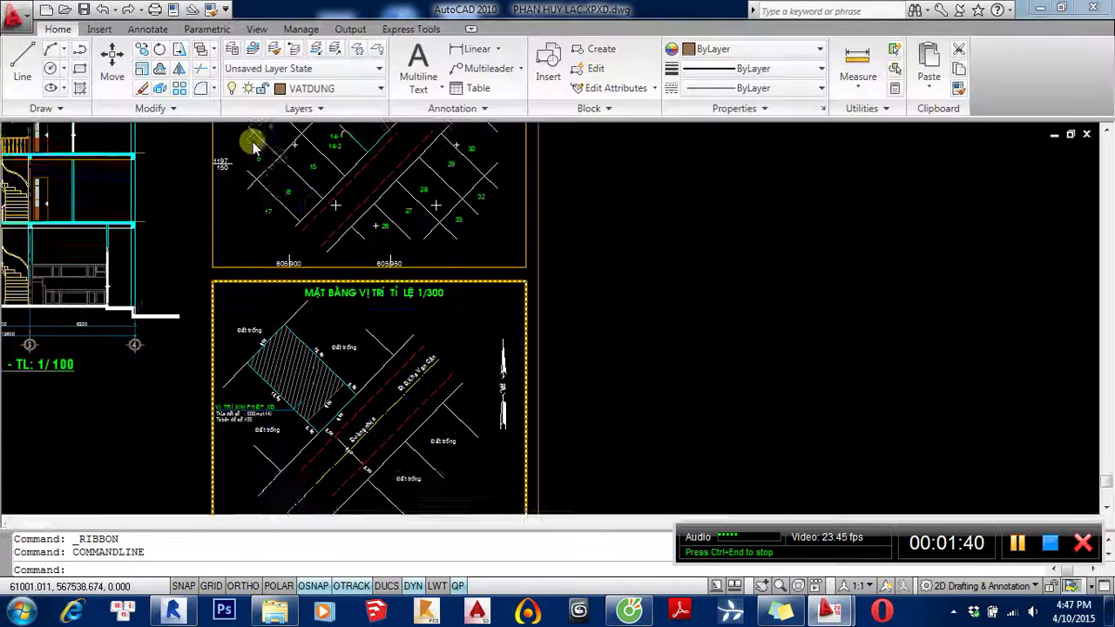
pyautogui.scroll(-5, 139, 242)
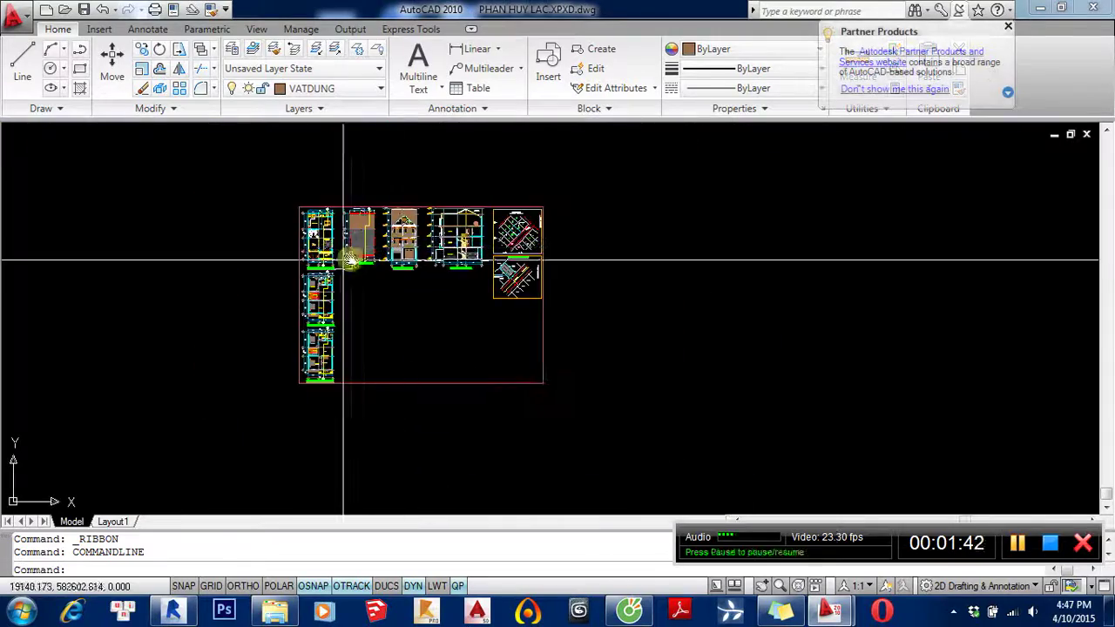
pyautogui.scroll(5, 348, 261)
# Zoom in on the lobby door block and select it
pyautogui.moveTo(387, 363); pyautogui.dragTo(387, 233, button='middle')
pyautogui.scroll(3, 397, 281)
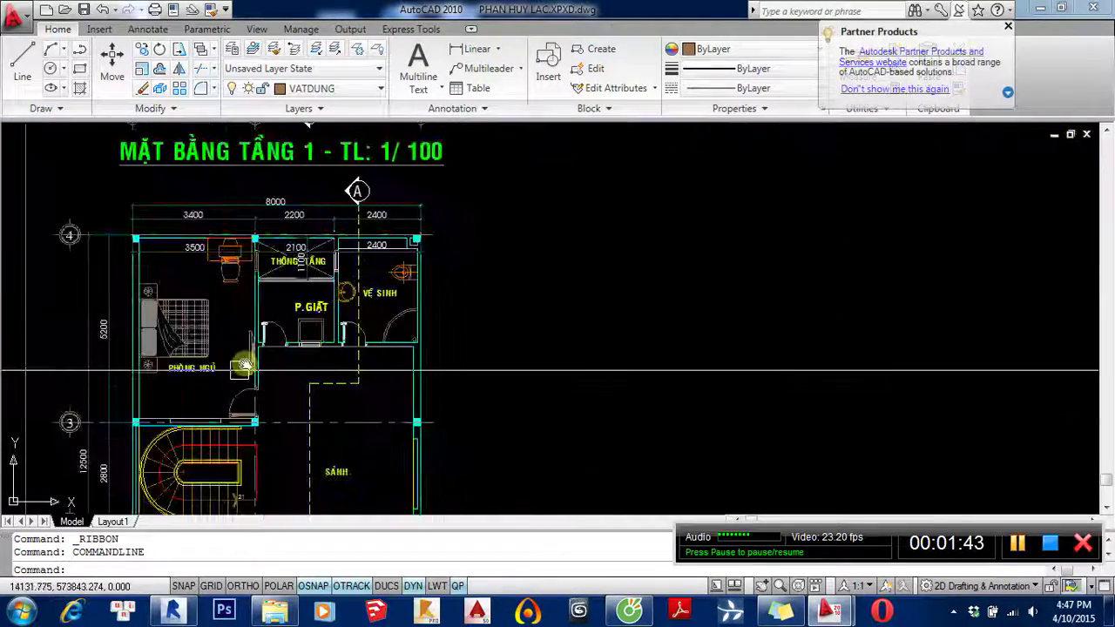
pyautogui.scroll(3, 411, 316)
pyautogui.scroll(-1, 488, 346)
pyautogui.scroll(-3, 489, 346)
pyautogui.scroll(3, 530, 348)
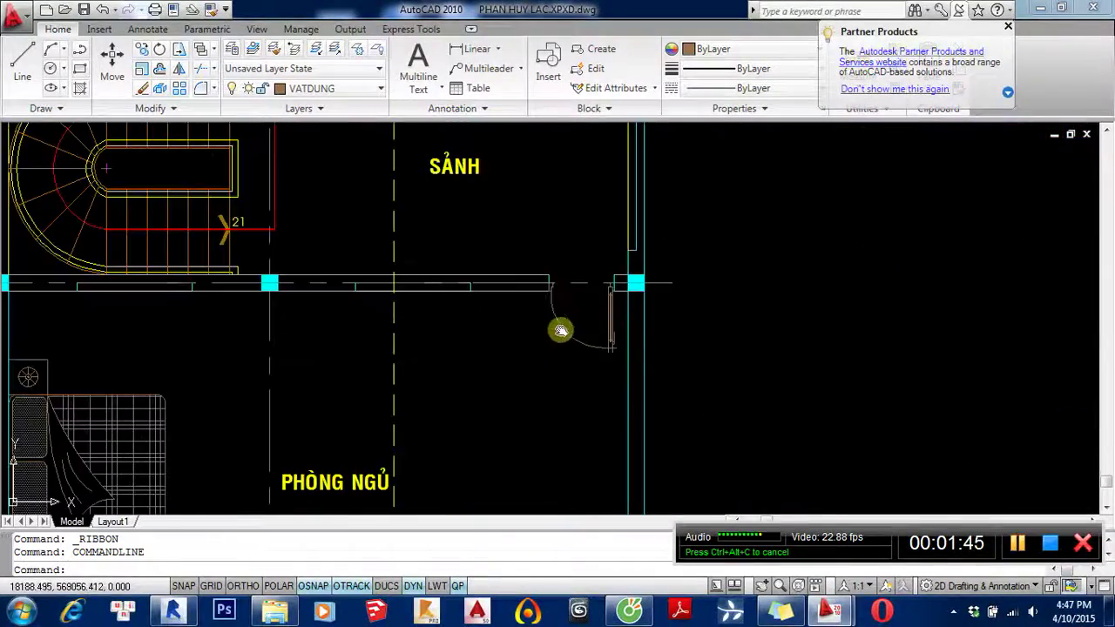
pyautogui.click(574, 327)
pyautogui.moveTo(691, 371)
pyautogui.mouseDown(button='middle')
pyautogui.moveTo(517, 372)
pyautogui.moveTo(455, 393)
pyautogui.mouseUp(button='middle')
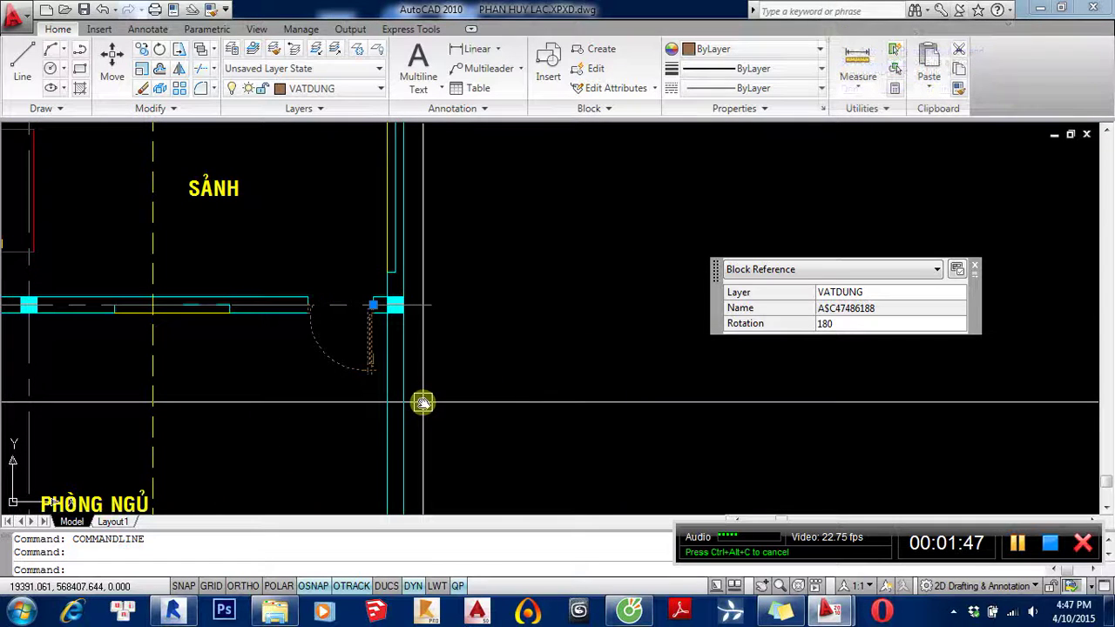
pyautogui.write('m')
pyautogui.press('Return')
pyautogui.press('Escape')
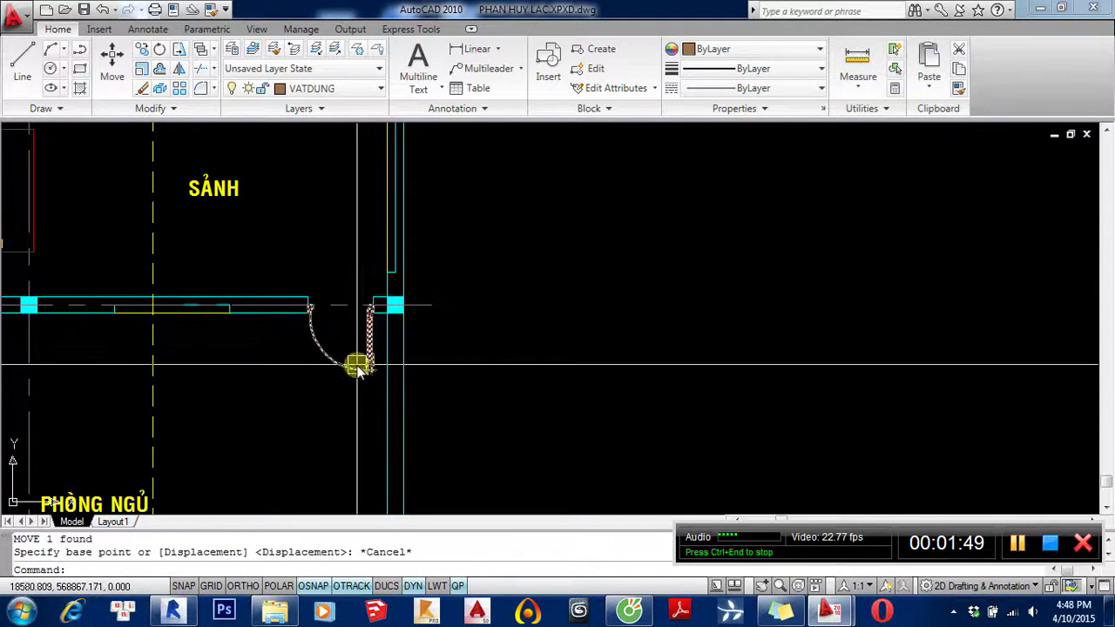
# Copy the door block into the empty space left of the floor plan
pyautogui.moveTo(361, 368); pyautogui.dragTo(255, 364, button='middle')
pyautogui.write('co')
pyautogui.press('Return')
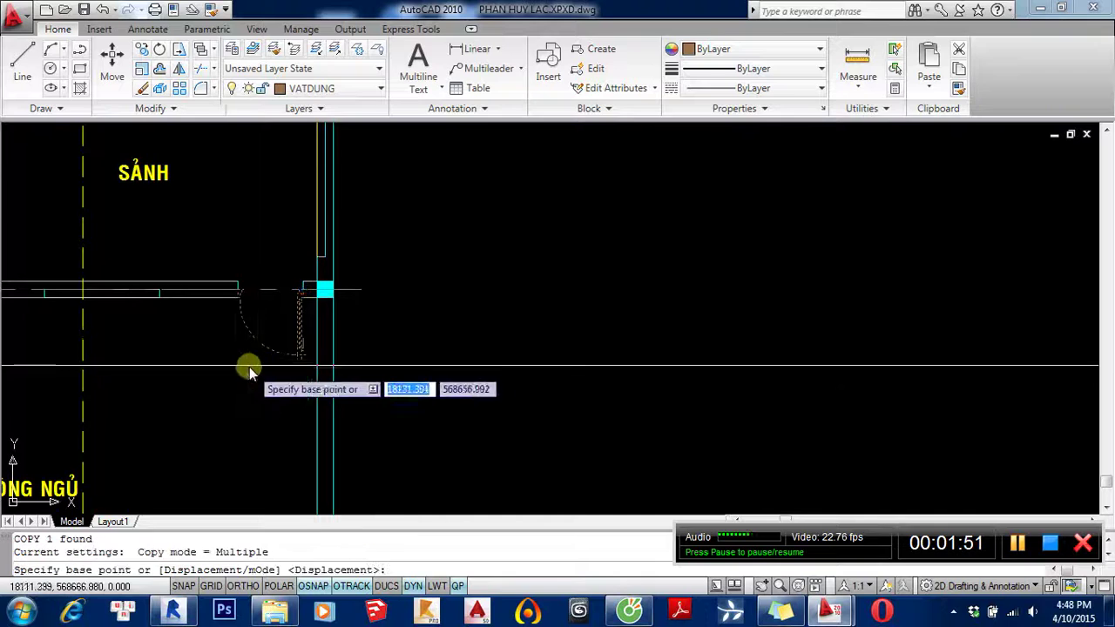
pyautogui.click(249, 366)
pyautogui.scroll(-5, 363, 347)
pyautogui.click(186, 326)
pyautogui.press('Escape')
pyautogui.press('Escape')
pyautogui.scroll(3, 157, 340)
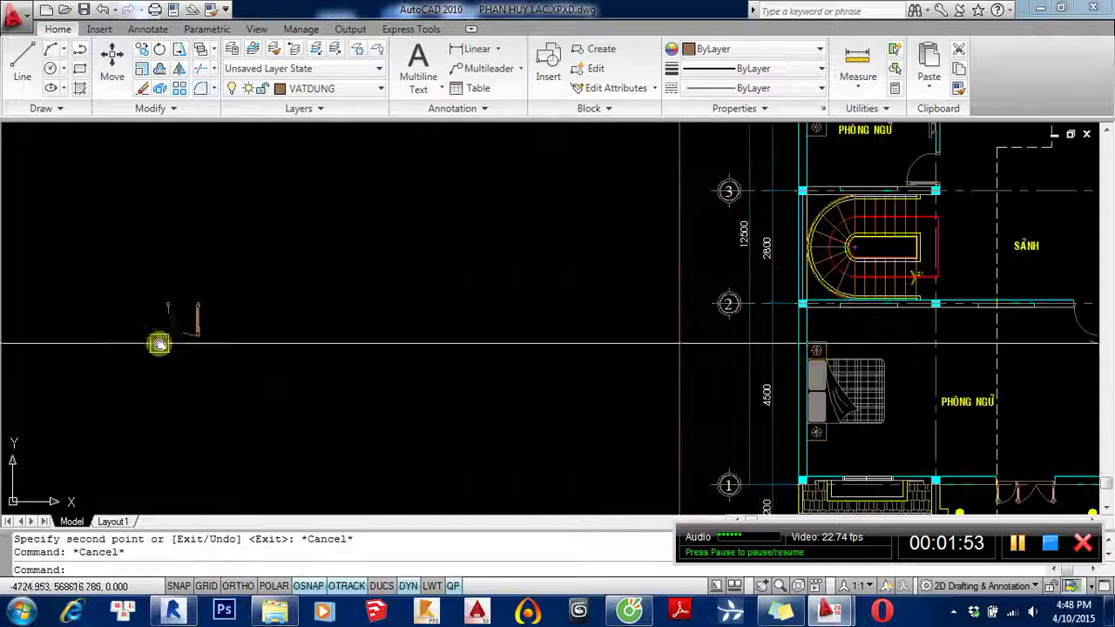
pyautogui.scroll(3, 294, 349)
pyautogui.scroll(1, 369, 358)
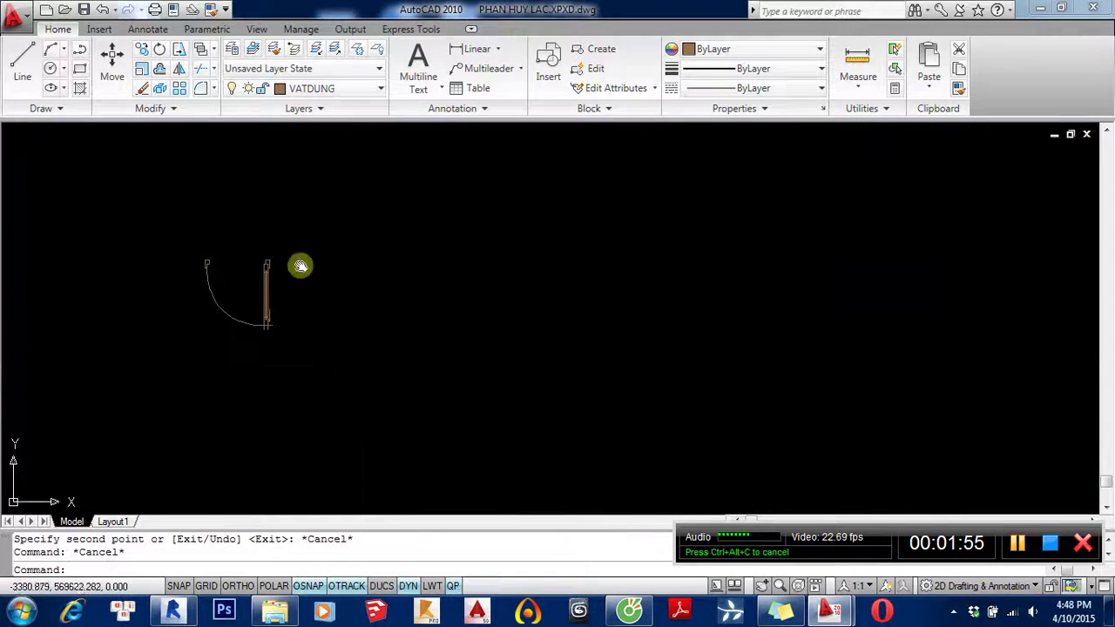
pyautogui.scroll(3, 266, 235)
pyautogui.scroll(-2, 239, 322)
pyautogui.moveTo(238, 322); pyautogui.dragTo(214, 301, button='middle')
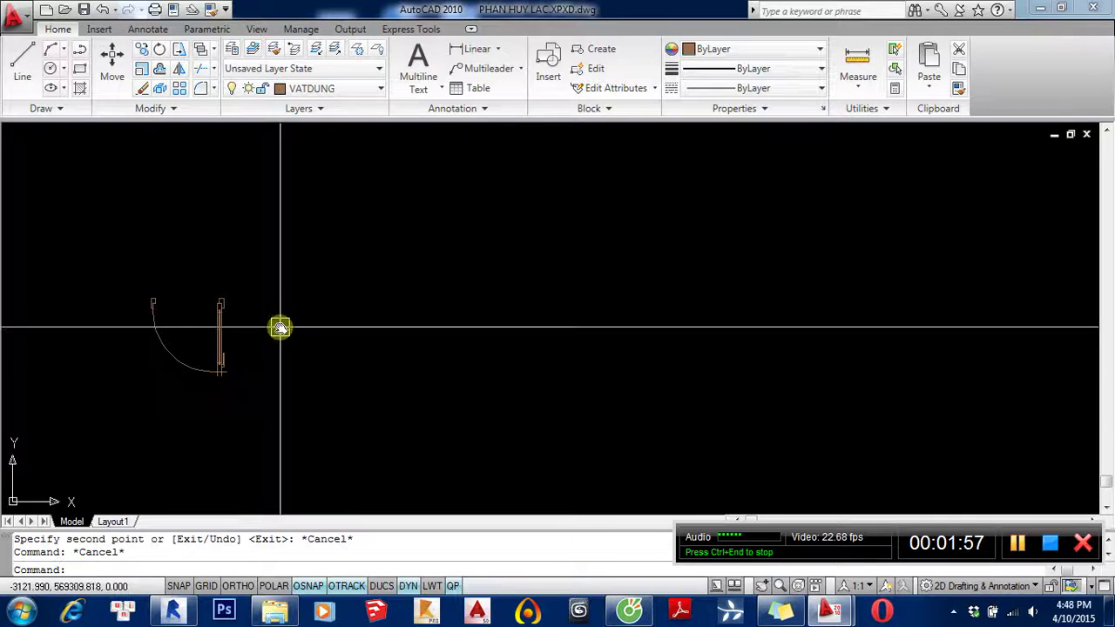
# Draw a diagonal line from lower left to upper right beside the copied door
pyautogui.write('l')
pyautogui.press('Return')
pyautogui.click(240, 434)
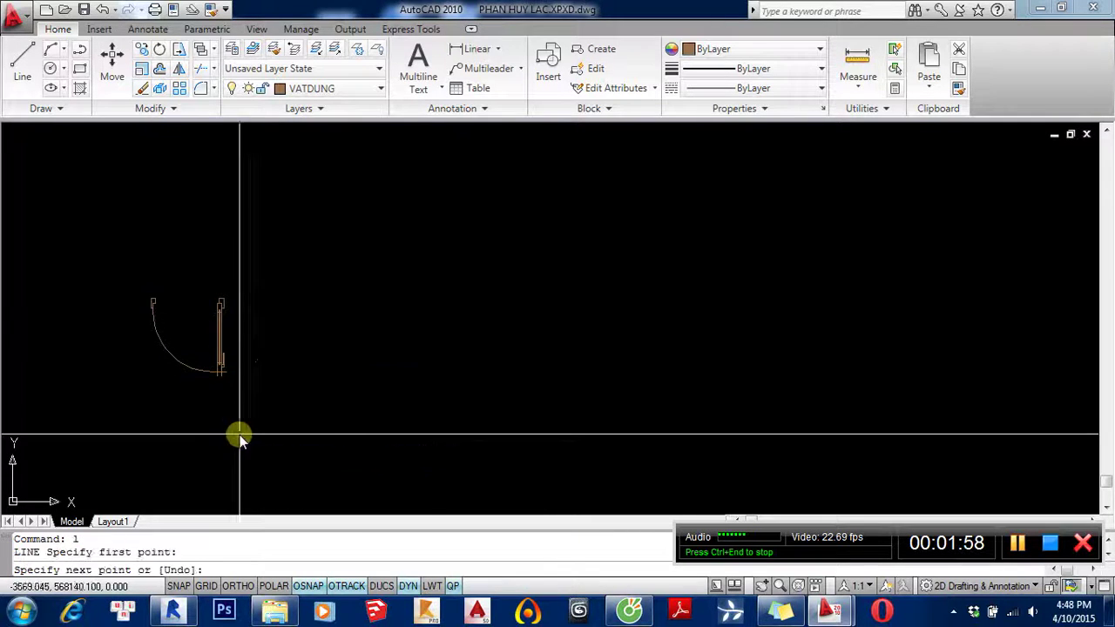
pyautogui.click(505, 189)
pyautogui.press('Escape')
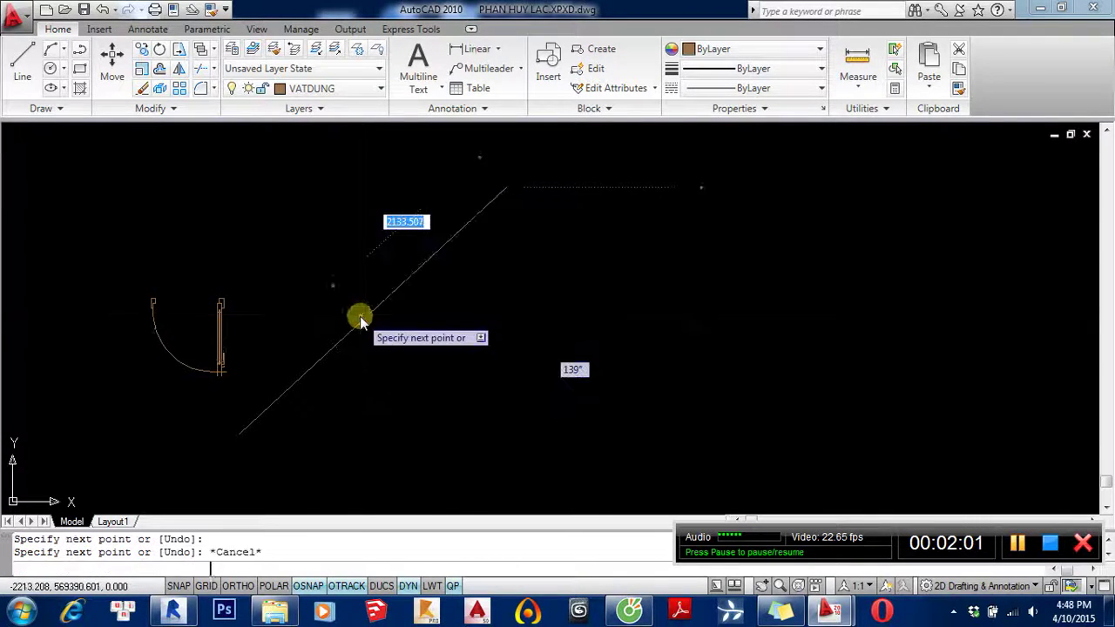
pyautogui.write('o')
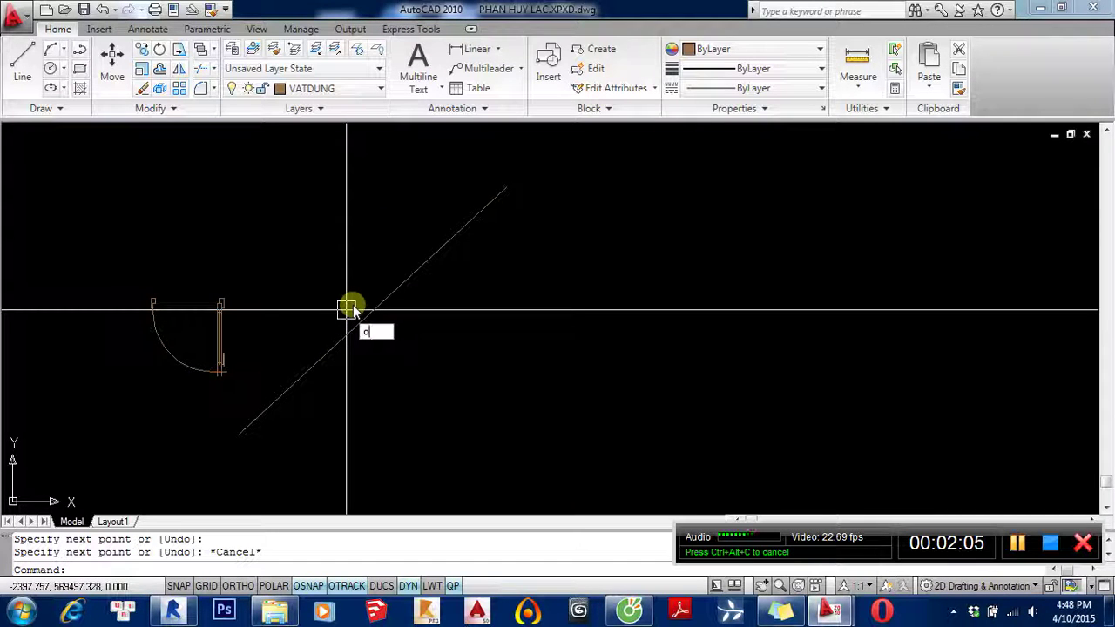
# Offset the diagonal line by 100 to the lower right to form a double-line wall
pyautogui.press('Return')
pyautogui.write('100')
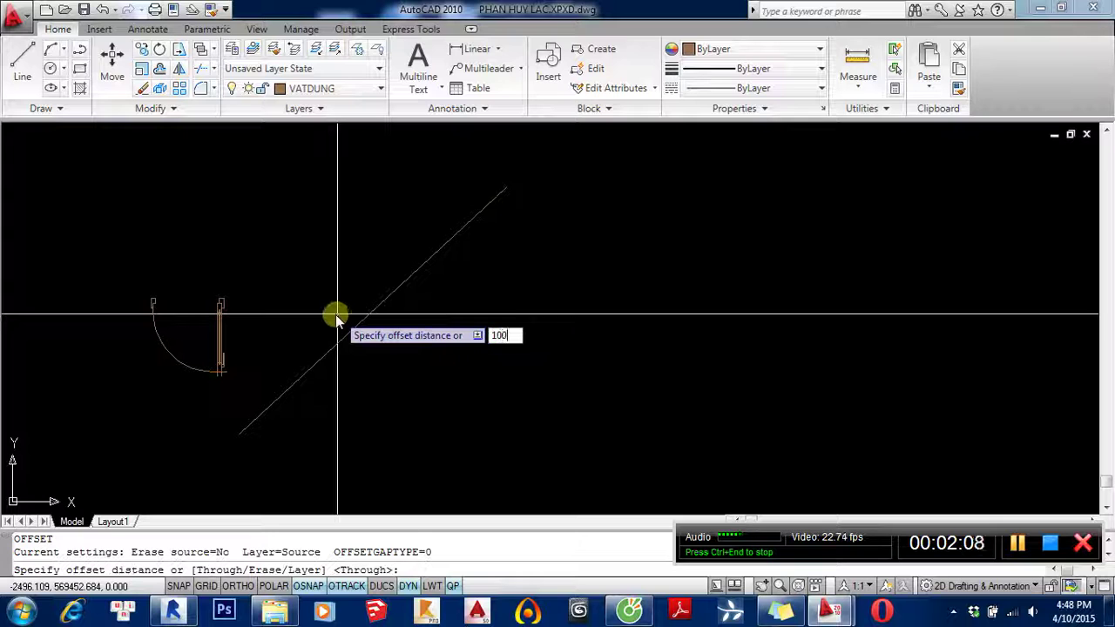
pyautogui.press('Return')
pyautogui.click(372, 315)
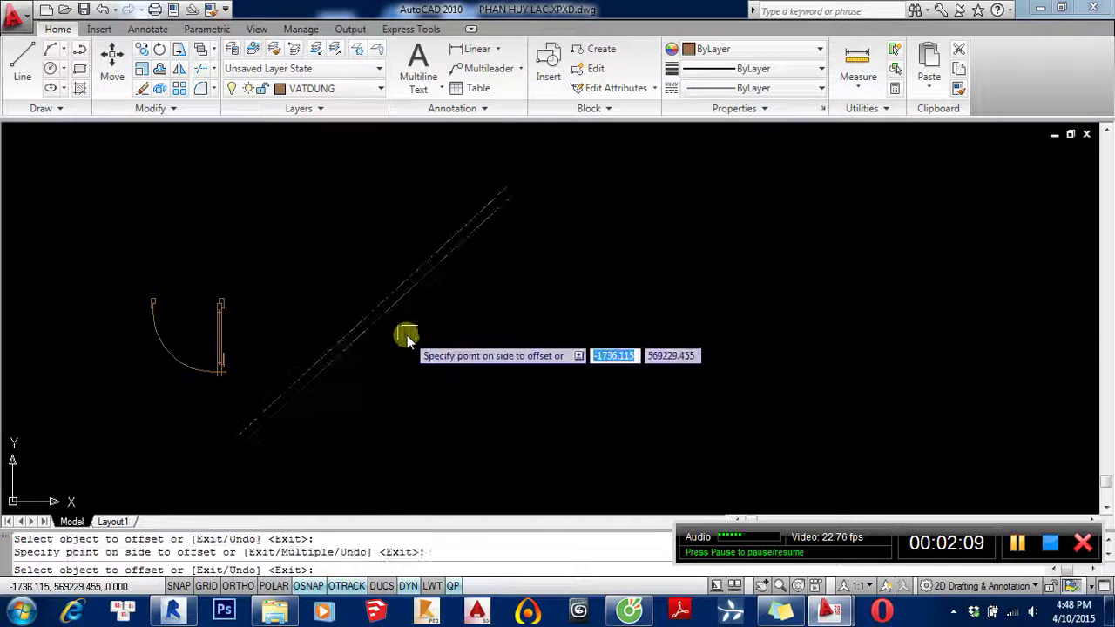
pyautogui.click(436, 333)
pyautogui.press('Escape')
pyautogui.press('Escape')
pyautogui.scroll(3, 251, 317)
# Select the copied door, then begin a short crossing line on the wall and cancel it
pyautogui.click(187, 311)
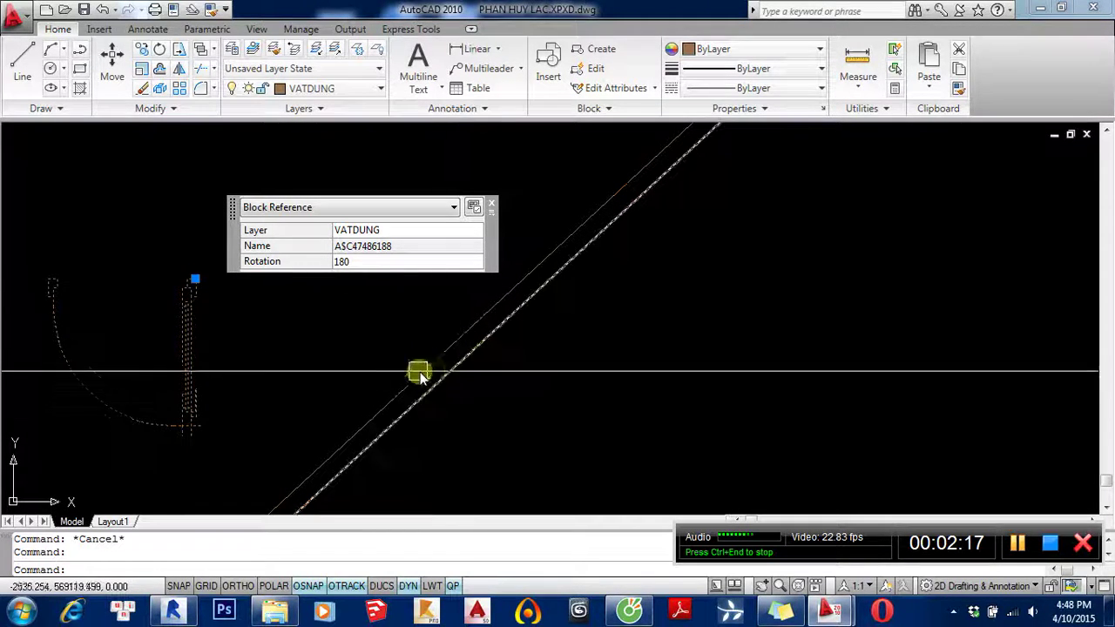
pyautogui.press('Escape')
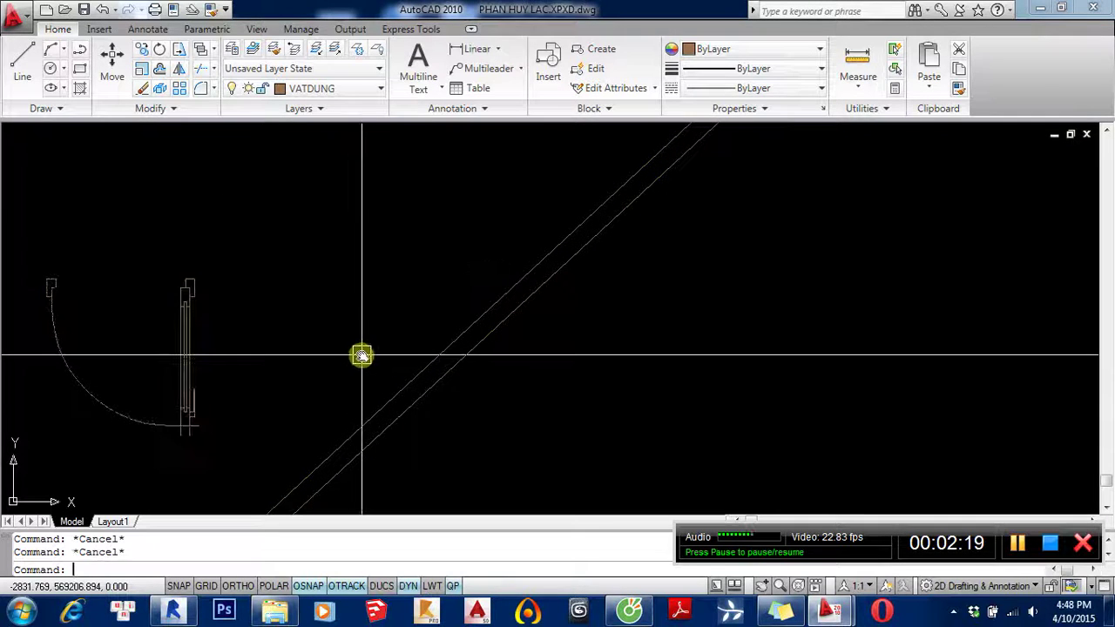
pyautogui.write('l')
pyautogui.press('Return')
pyautogui.click(434, 386)
pyautogui.scroll(2, 428, 383)
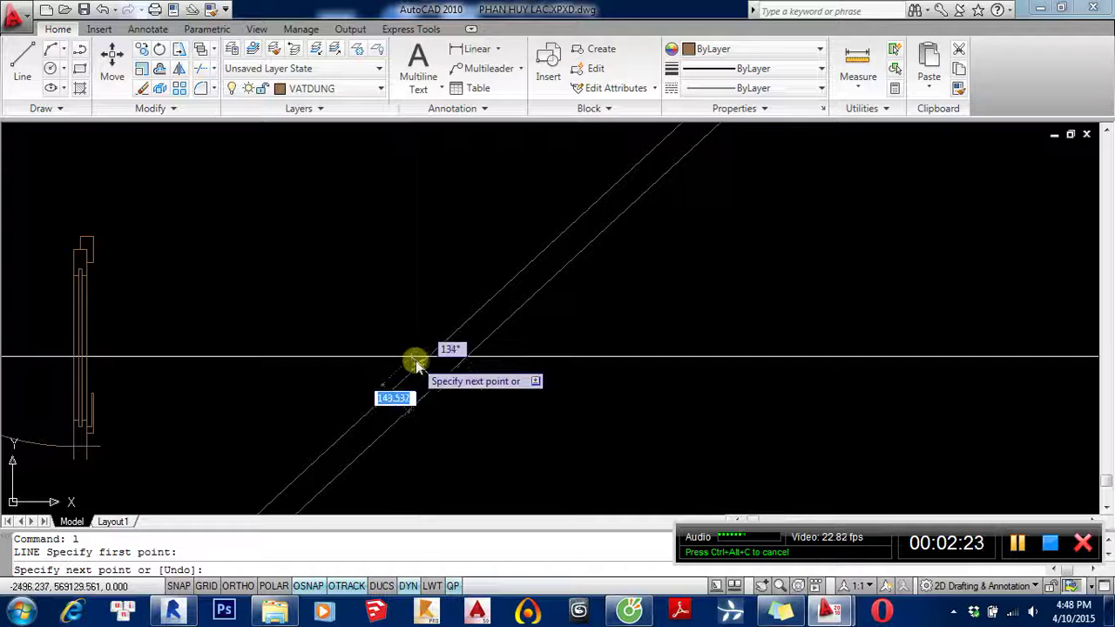
pyautogui.press('Escape')
pyautogui.press('Escape')
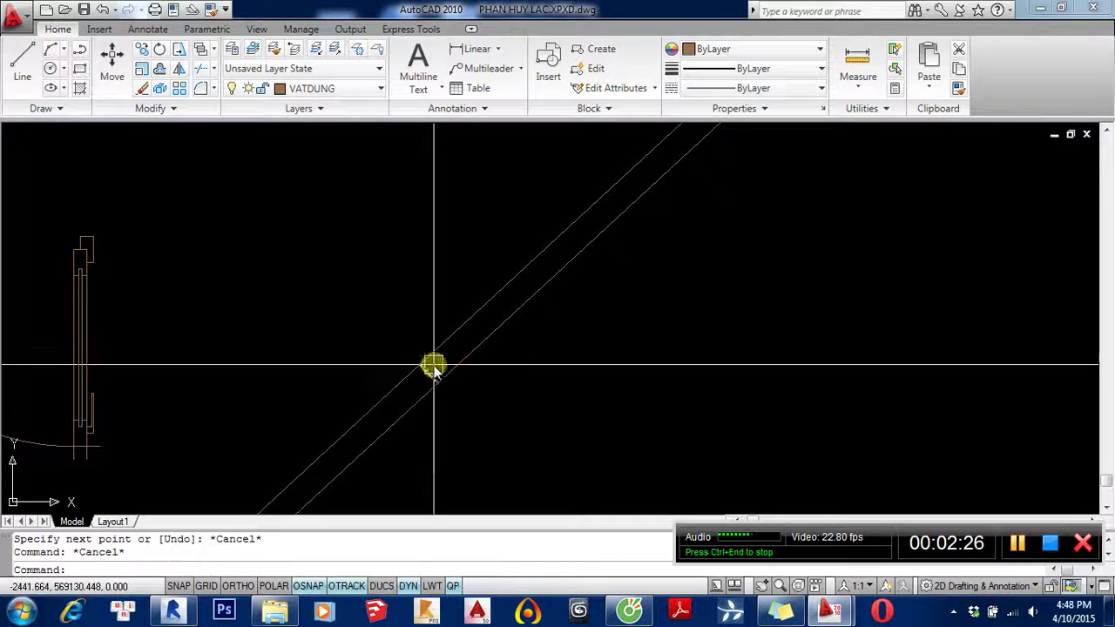
# Align the door onto the diagonal wall using two source and two destination points, without scaling
pyautogui.click(84, 258)
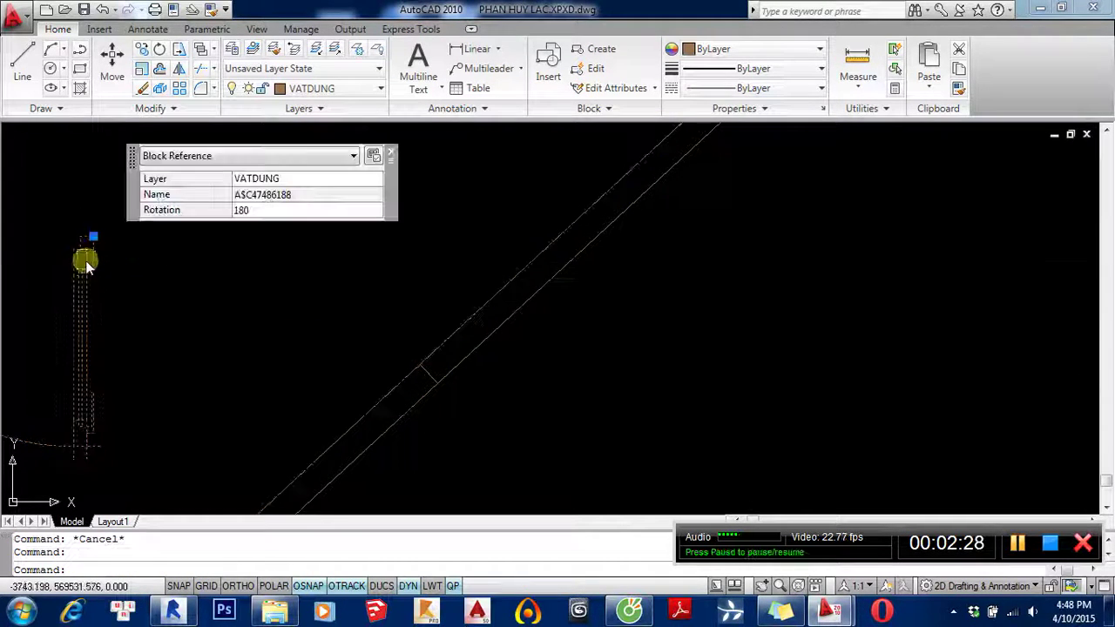
pyautogui.moveTo(171, 310); pyautogui.dragTo(195, 311, button='middle')
pyautogui.write('al')
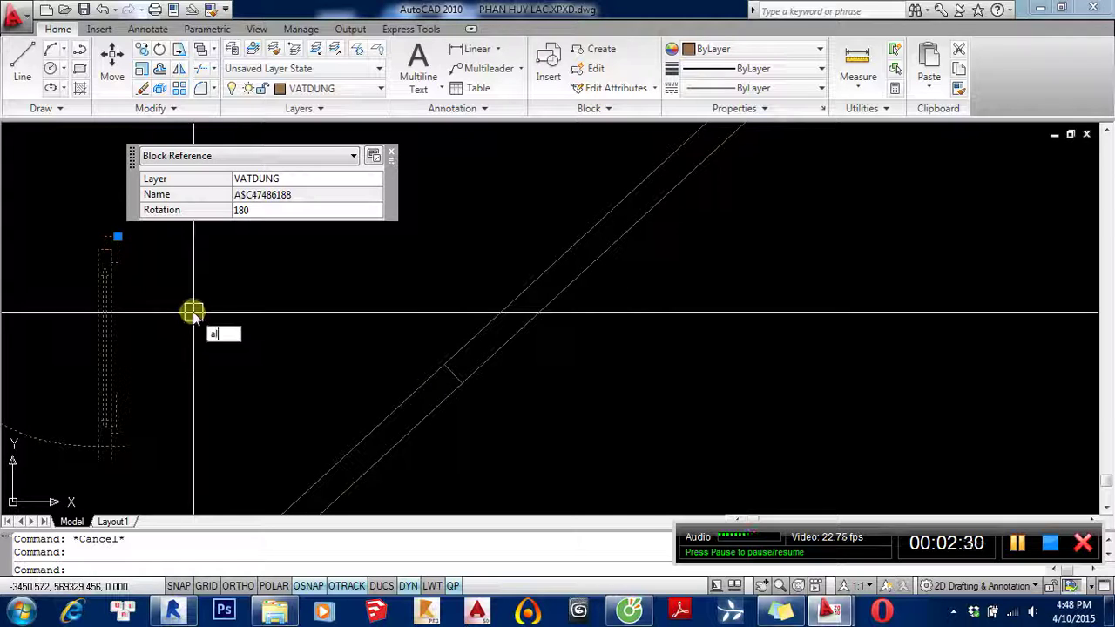
pyautogui.press('Return')
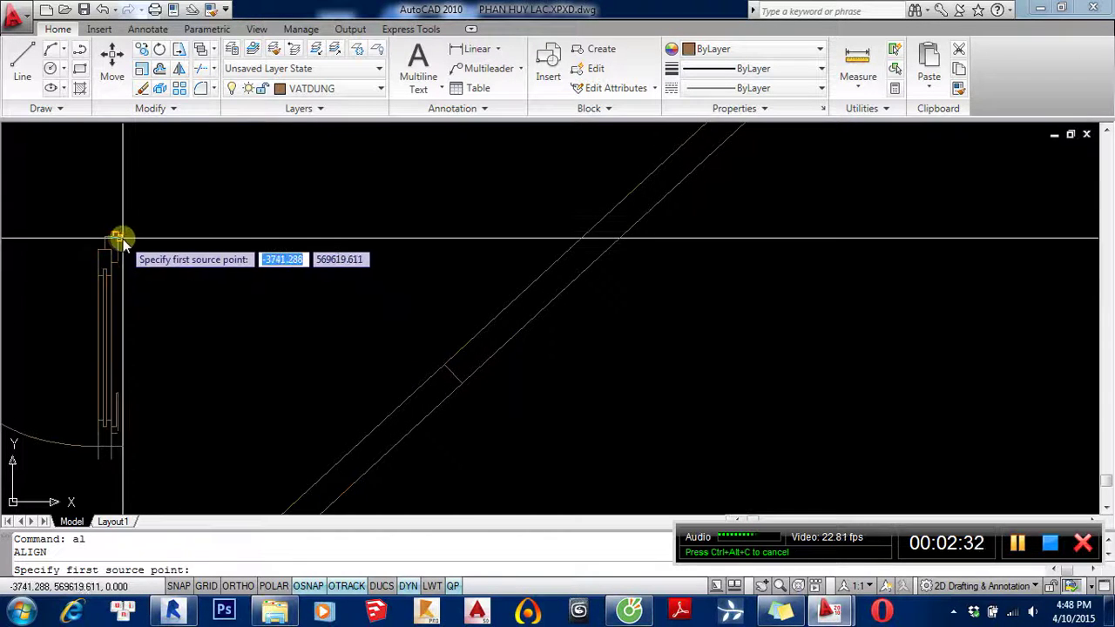
pyautogui.click(118, 238)
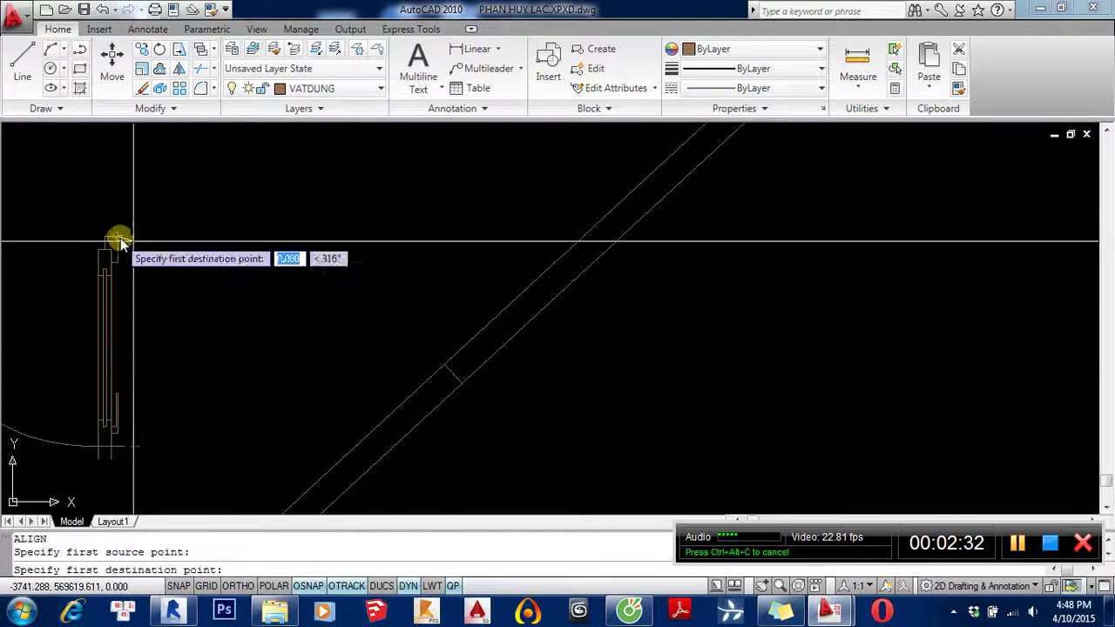
pyautogui.click(460, 380)
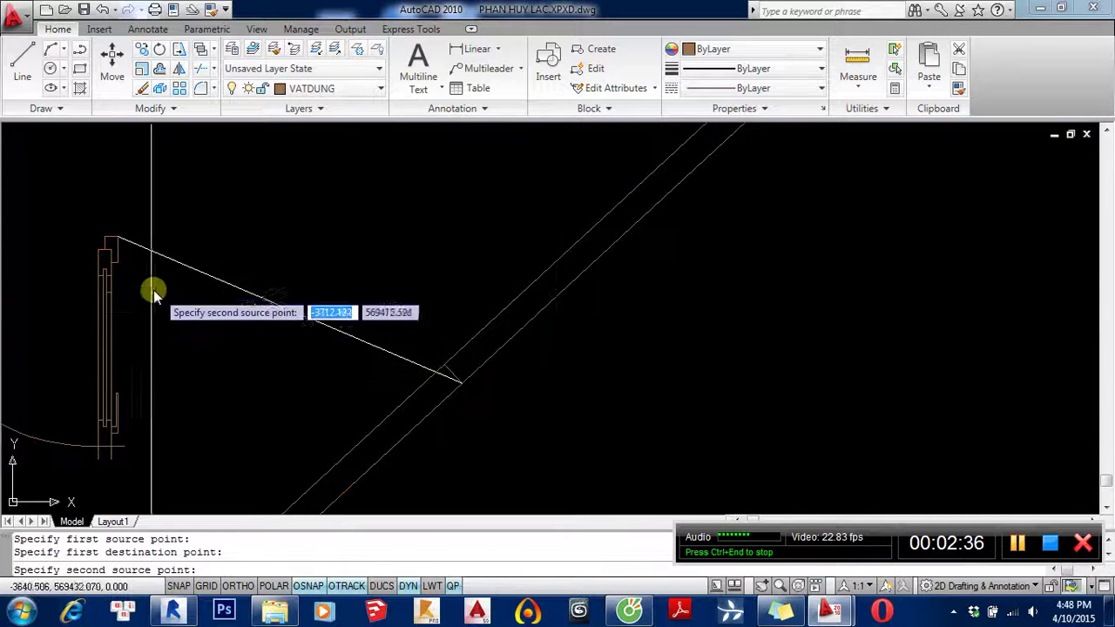
pyautogui.click(118, 262)
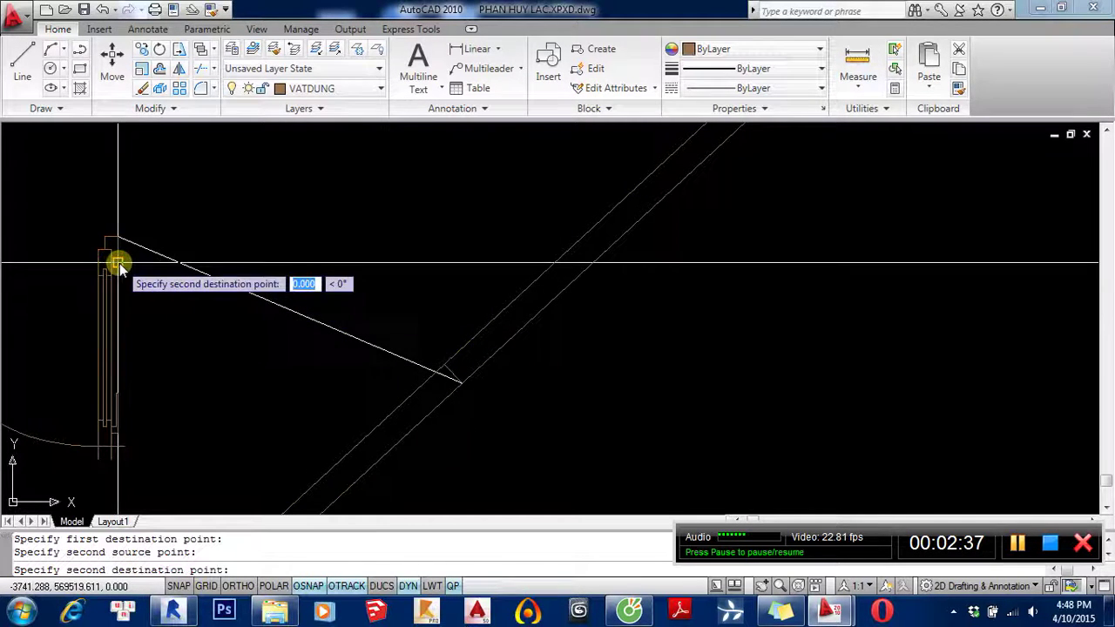
pyautogui.click(437, 374)
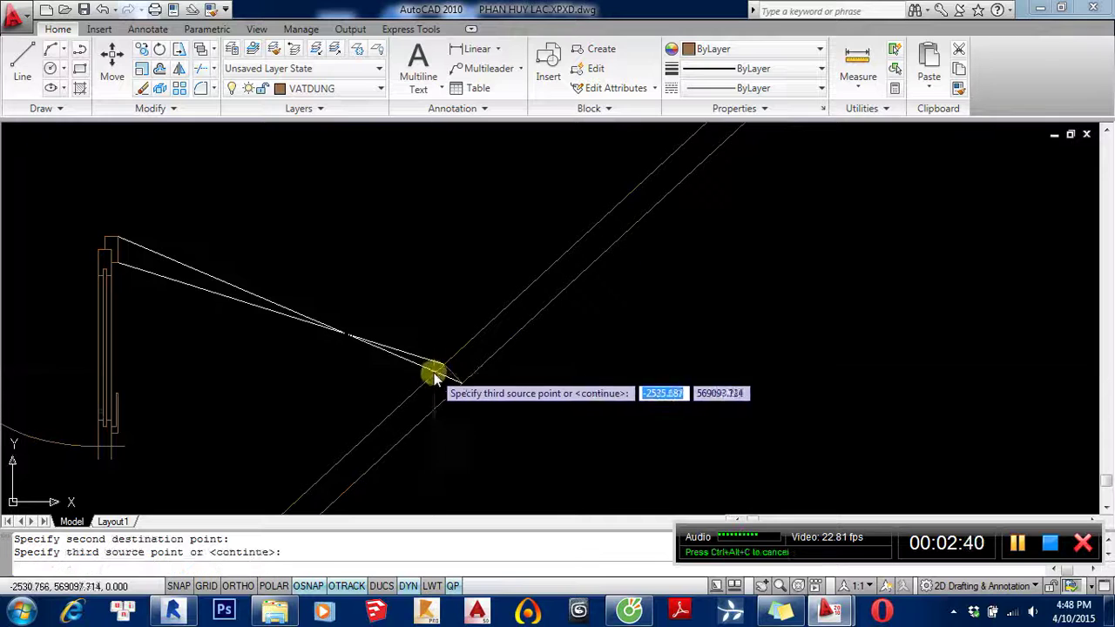
pyautogui.press('Return')
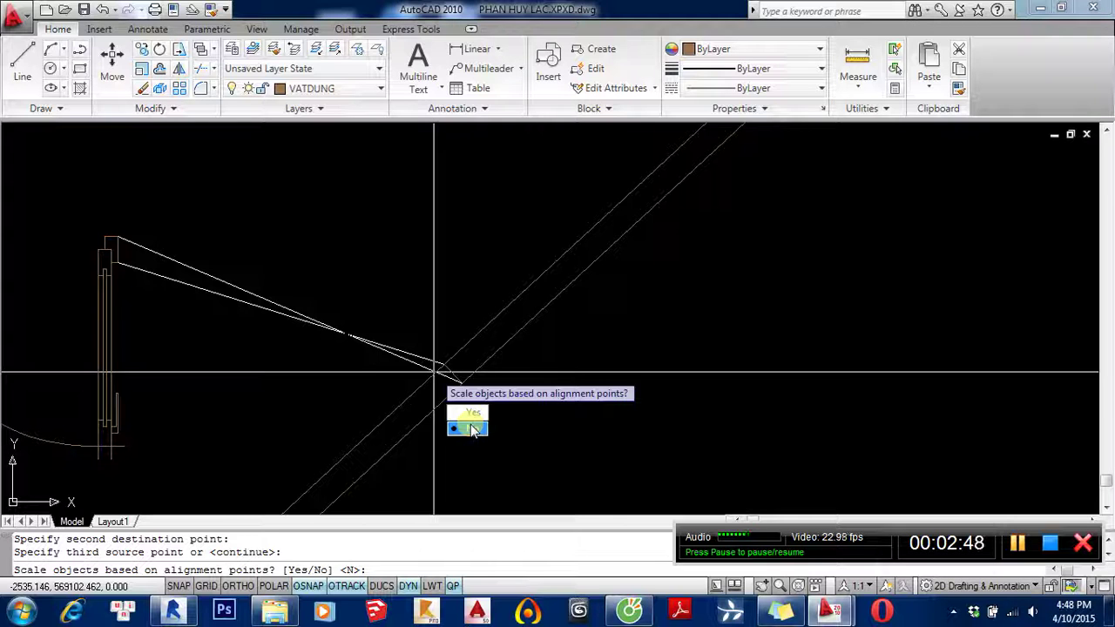
pyautogui.click(471, 429)
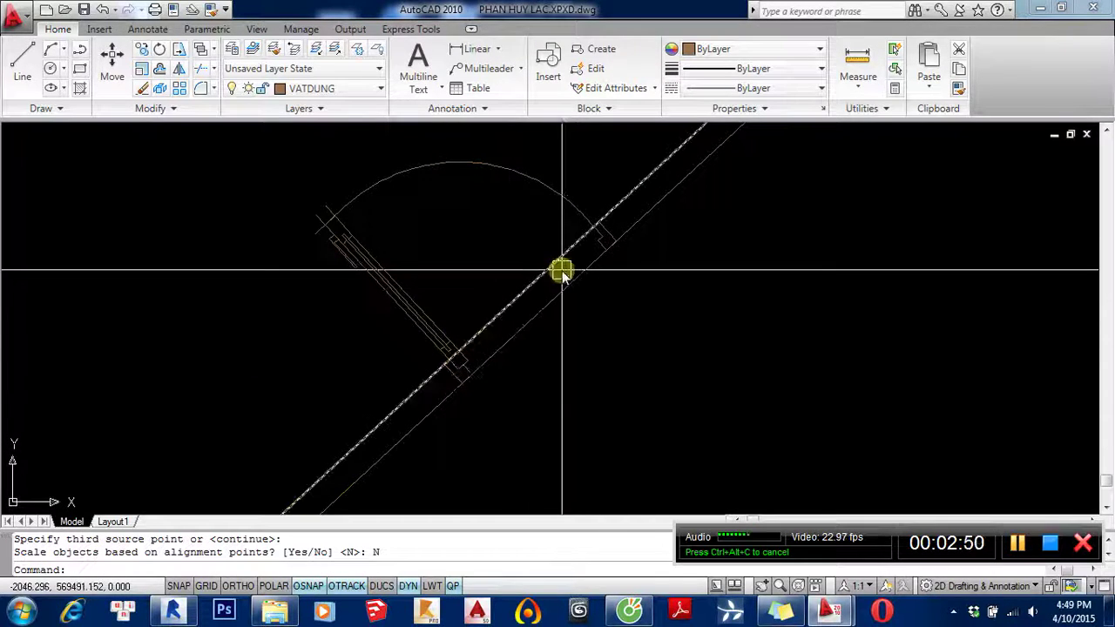
pyautogui.scroll(4, 406, 373)
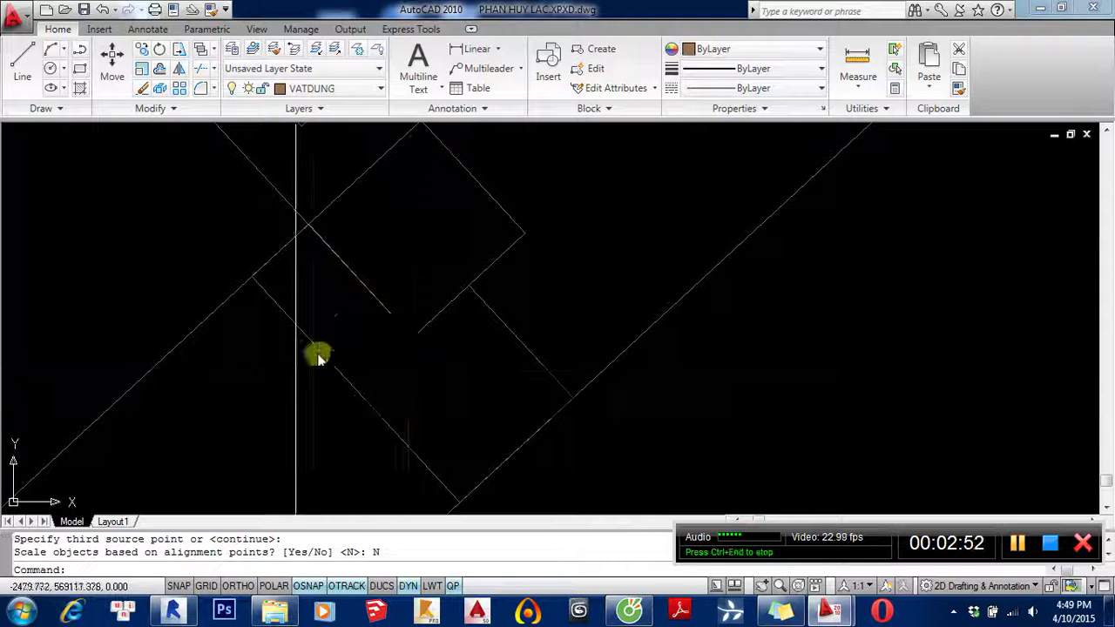
pyautogui.scroll(-3, 296, 305)
pyautogui.moveTo(314, 259); pyautogui.dragTo(381, 325, button='middle')
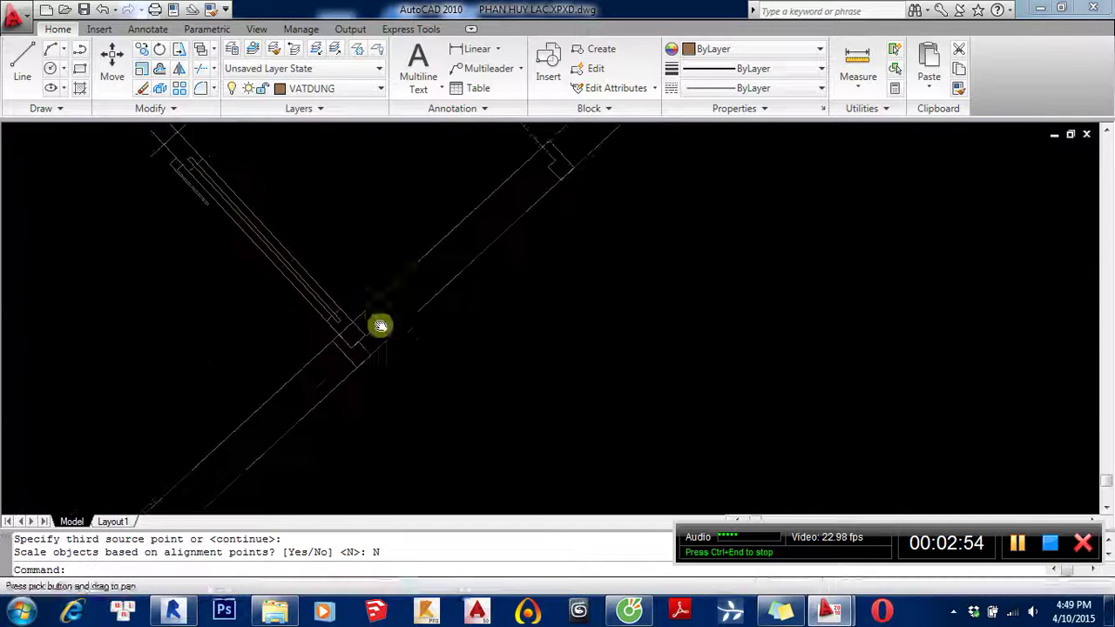
pyautogui.scroll(-2, 380, 326)
pyautogui.click(362, 311)
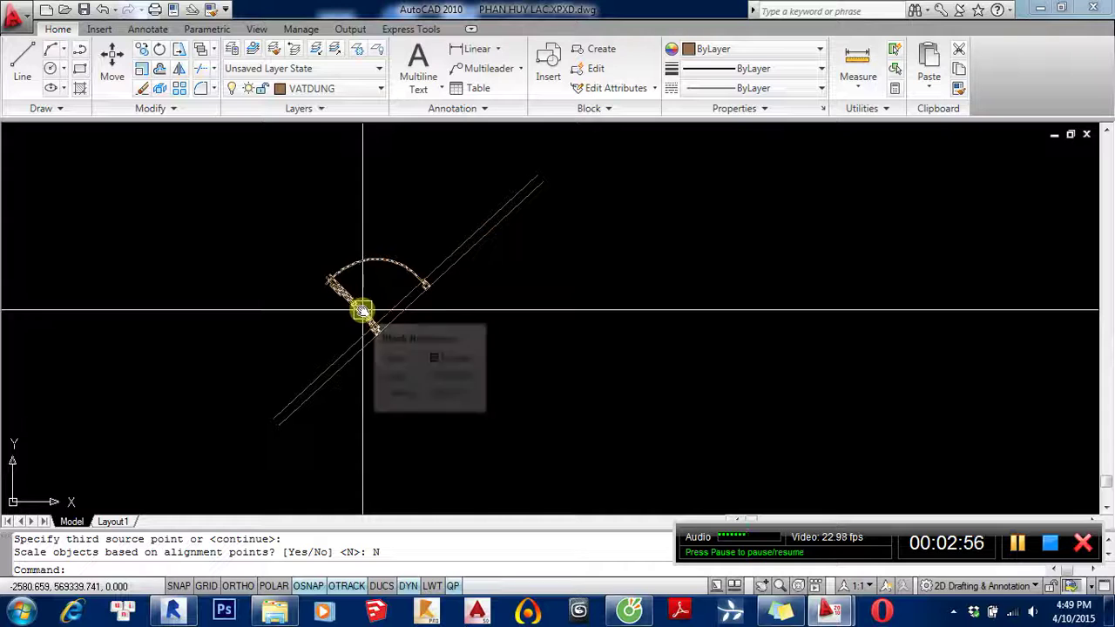
pyautogui.scroll(2, 392, 331)
pyautogui.scroll(-2, 374, 305)
pyautogui.click(322, 249)
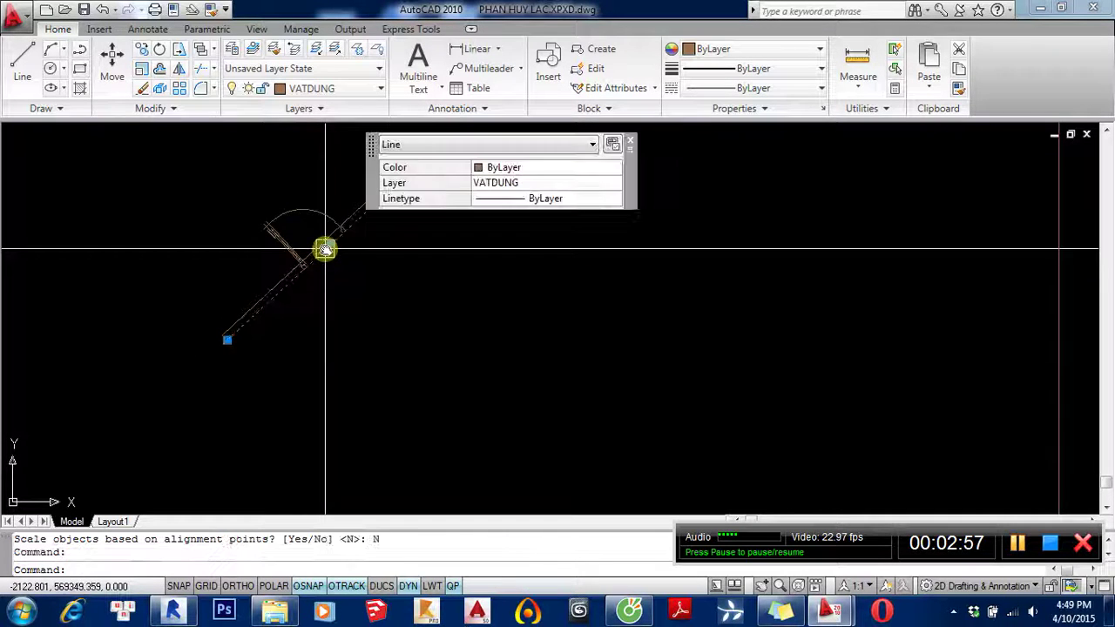
pyautogui.press('Escape')
pyautogui.press('Escape')
pyautogui.scroll(2, 308, 247)
pyautogui.scroll(2, 278, 262)
pyautogui.scroll(2, 307, 253)
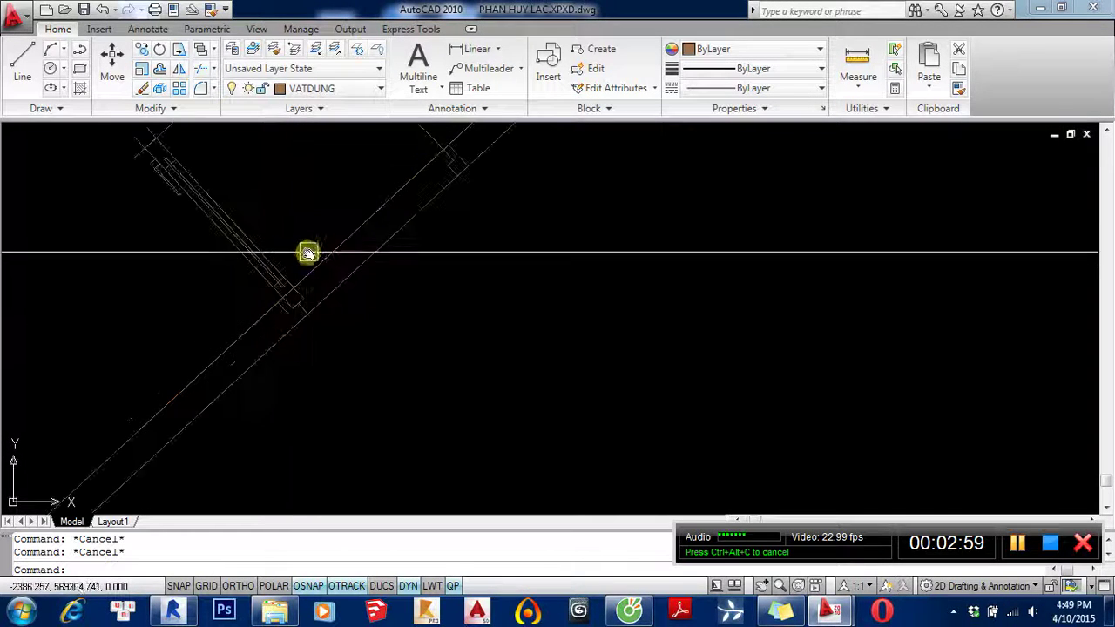
pyautogui.moveTo(308, 253); pyautogui.dragTo(304, 256, button='middle')
pyautogui.write('tr')
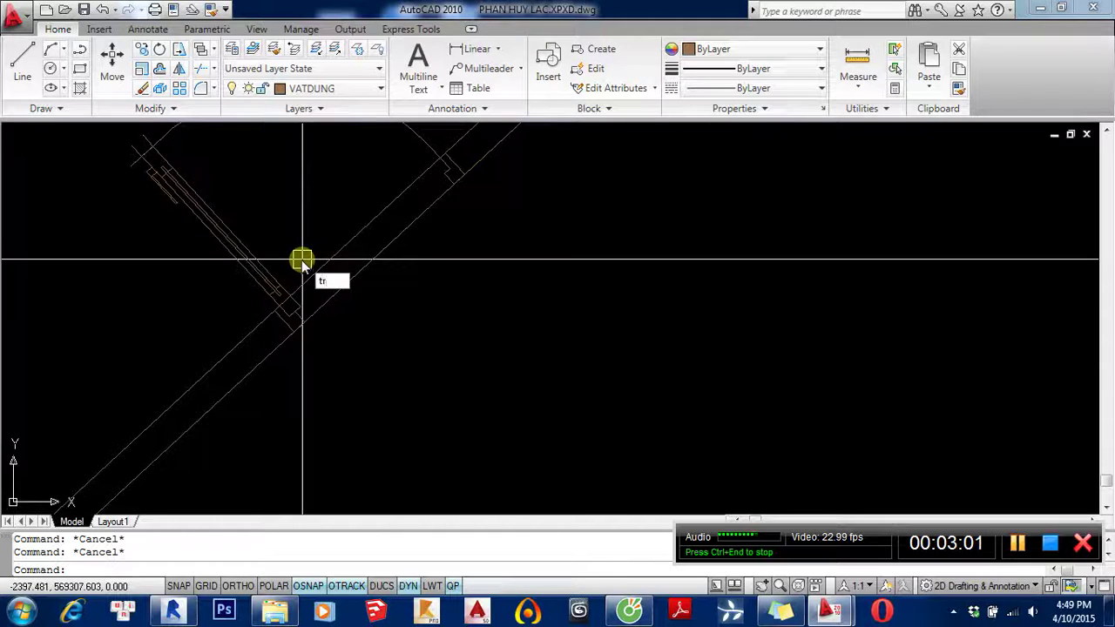
# Trim the wall lines inside the door opening with a crossing window, then zoom out to the full plan
pyautogui.press('Return')
pyautogui.press('Return')
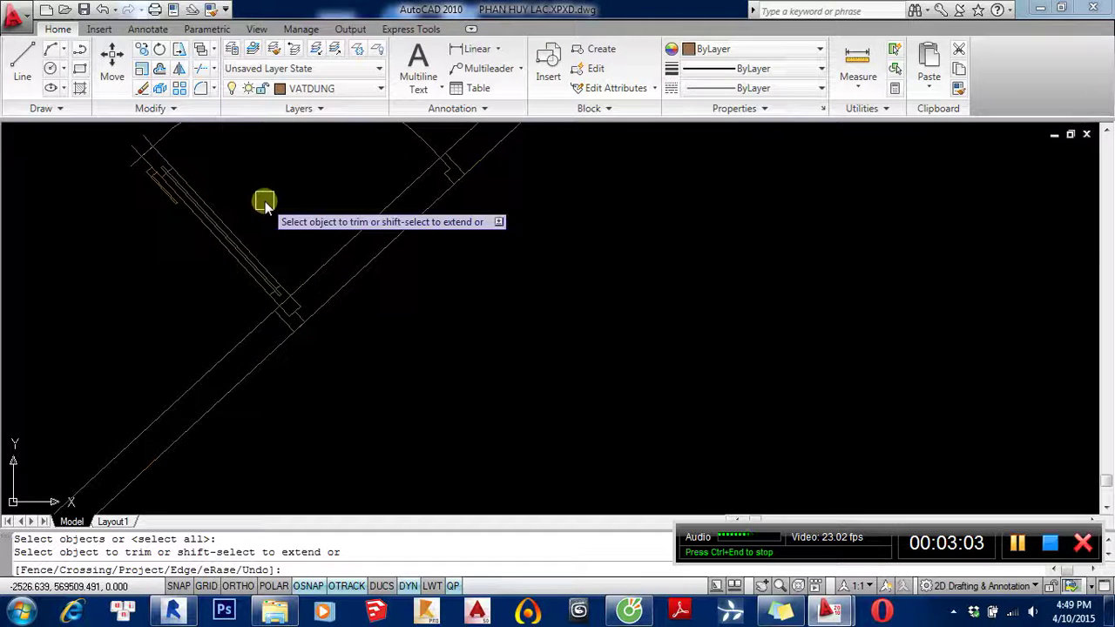
pyautogui.rightClick(265, 203)
pyautogui.click(319, 193)
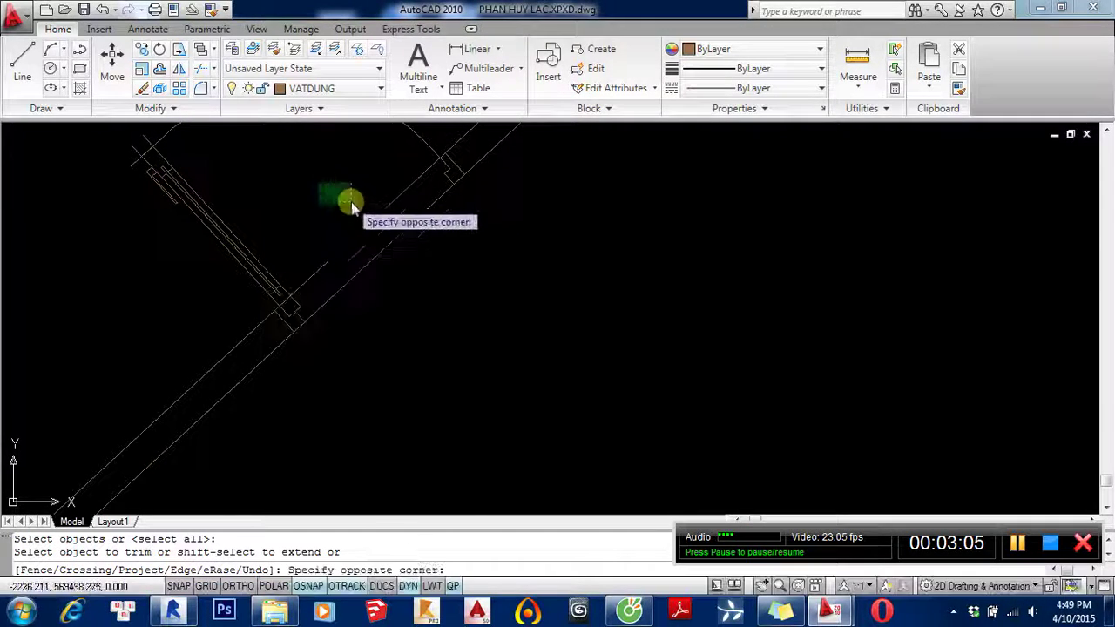
pyautogui.click(356, 221)
pyautogui.click(378, 242)
pyautogui.press('Escape')
pyautogui.scroll(-2, 384, 244)
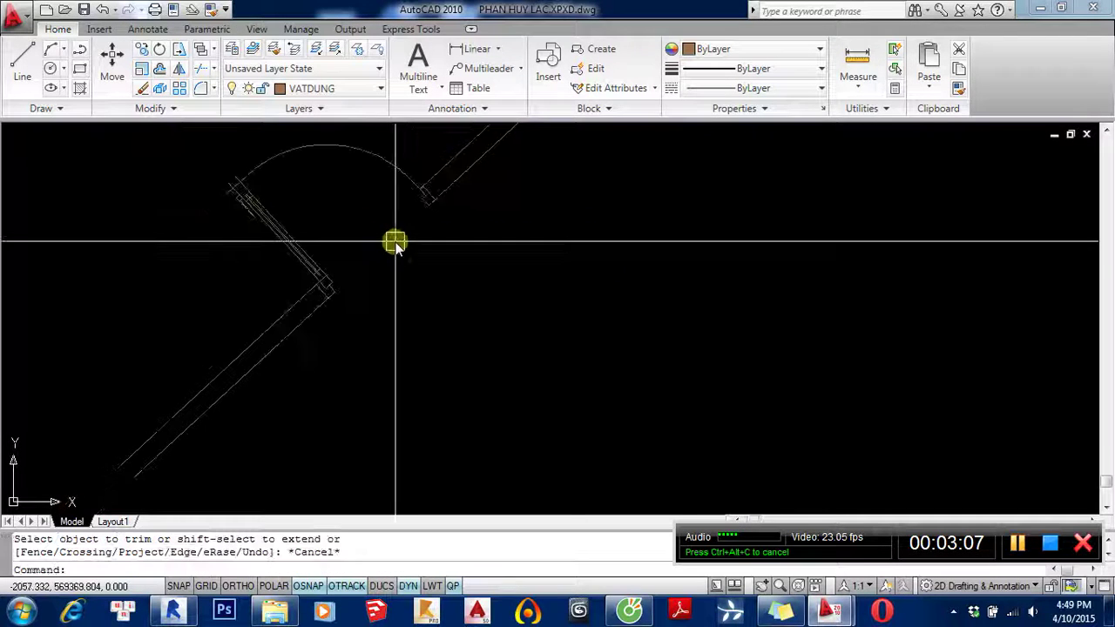
pyautogui.scroll(-3, 418, 296)
pyautogui.scroll(-2, 418, 296)
pyautogui.moveTo(418, 296); pyautogui.dragTo(435, 301, button='middle')
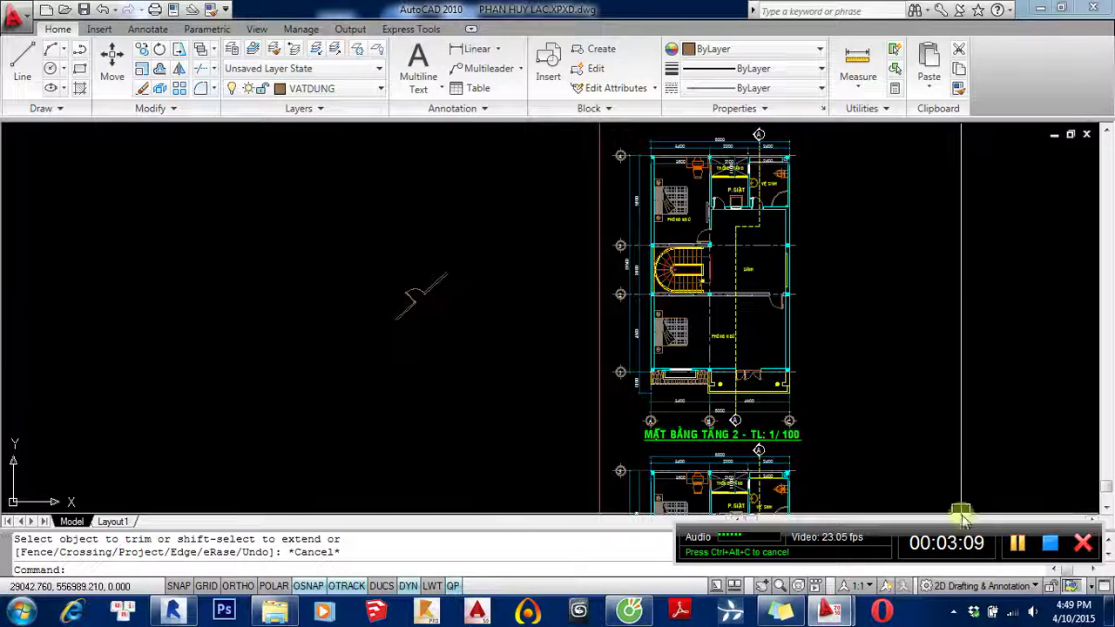